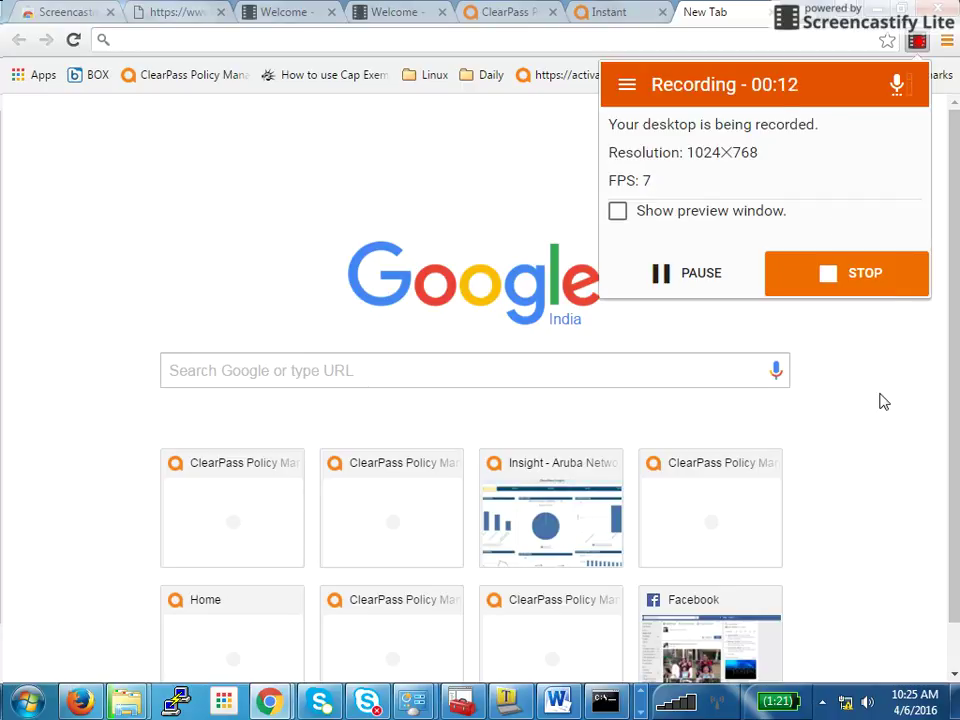
# Switch to the Aruba Instant tab showing the dashboard with 8 networks, 1 AP and 13 clients
pyautogui.click(598, 16)
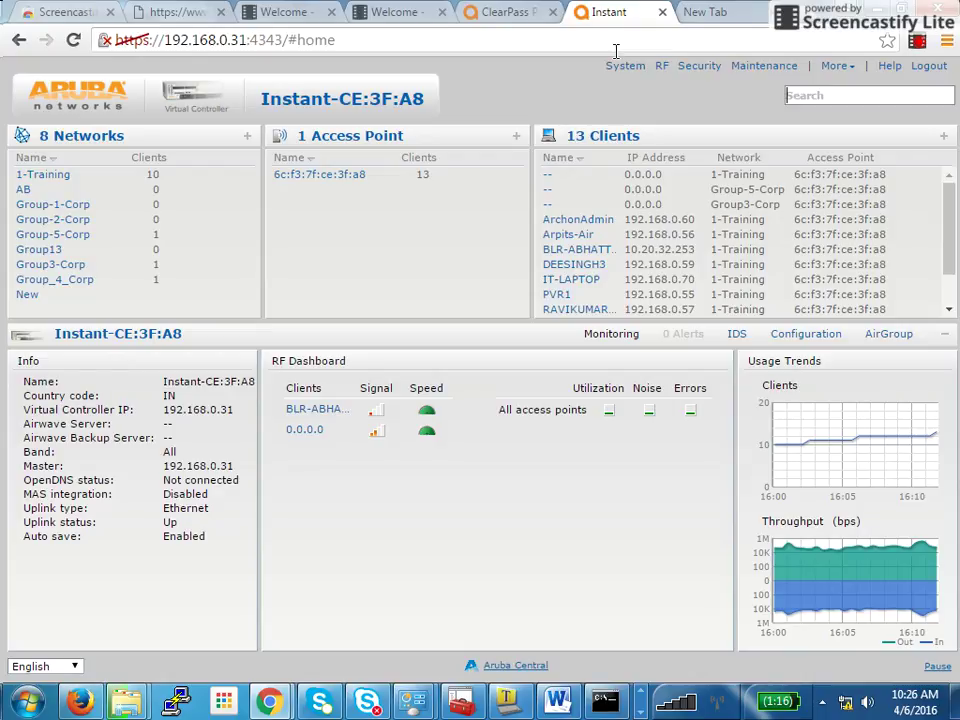
# Show the AB network's details, briefly returning to the controller overview before reselecting AB
pyautogui.click(24, 191)
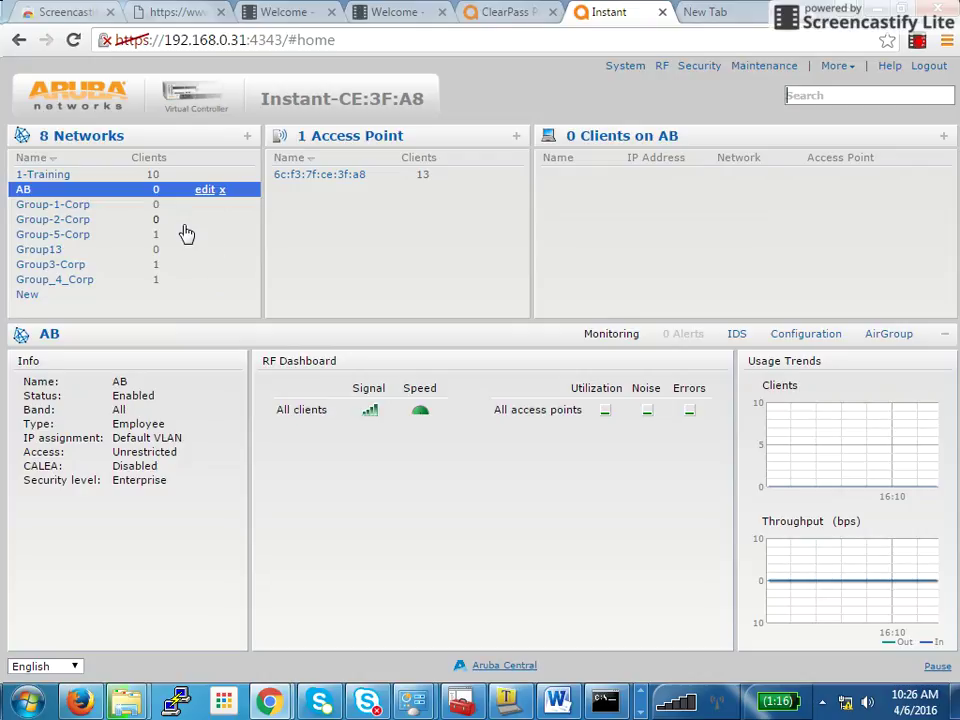
pyautogui.click(24, 191)
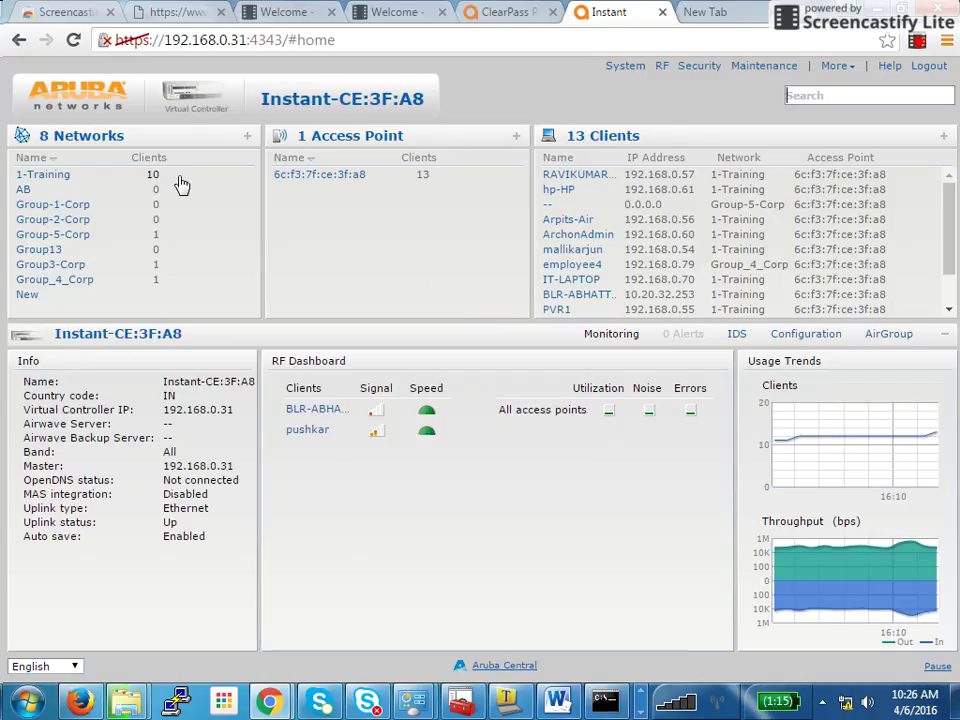
pyautogui.click(230, 191)
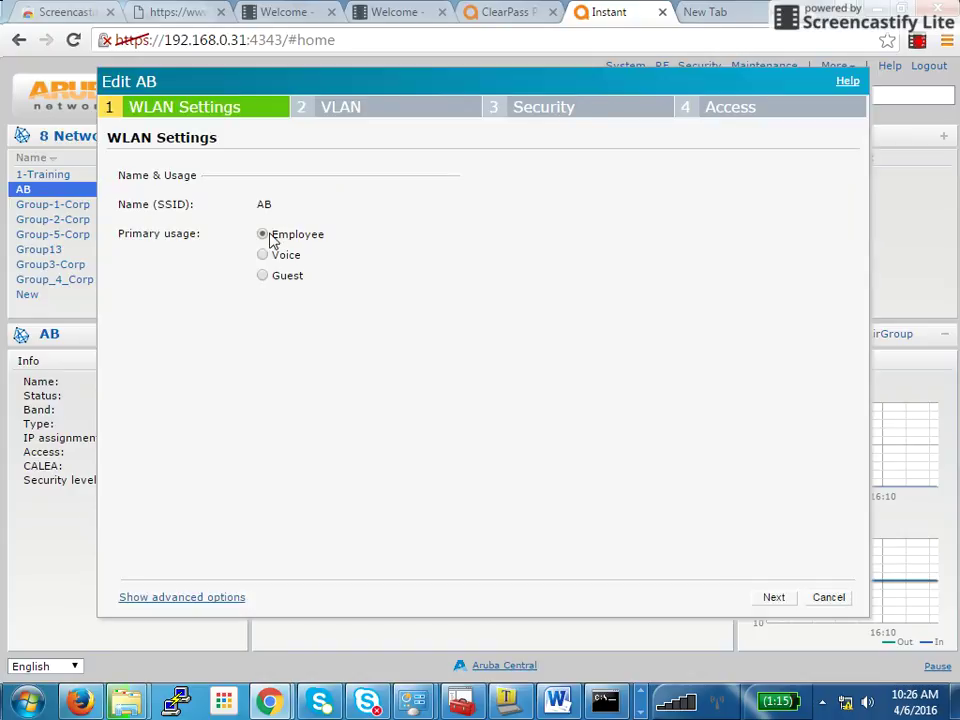
# Advance the Edit AB wizard past WLAN Settings and VLAN to the WPA-2 Enterprise security page with CPPM
pyautogui.click(399, 118)
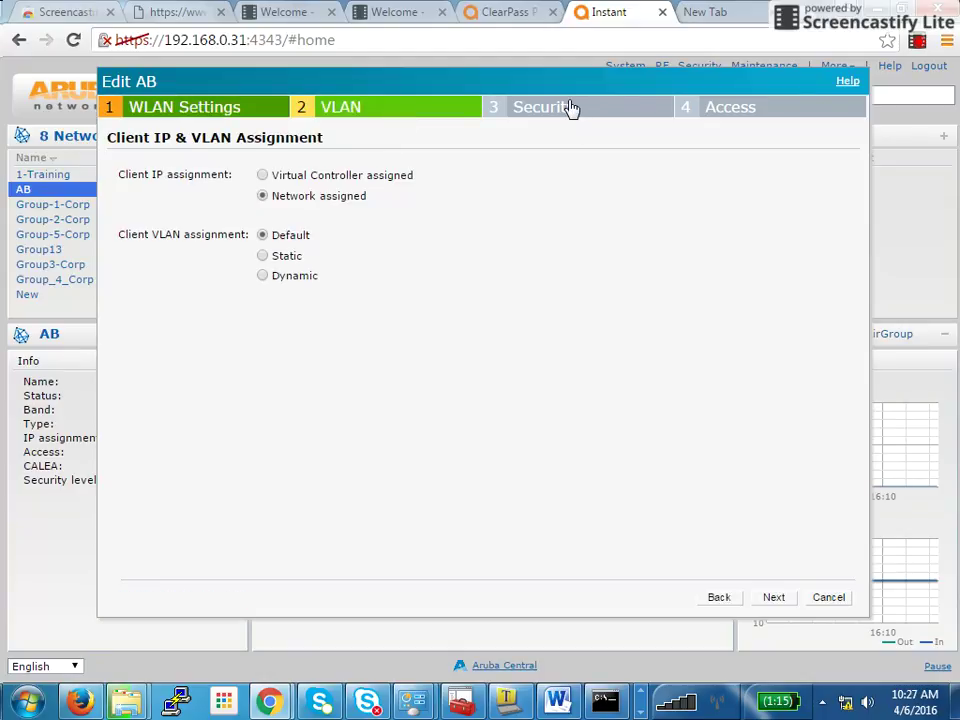
pyautogui.click(570, 108)
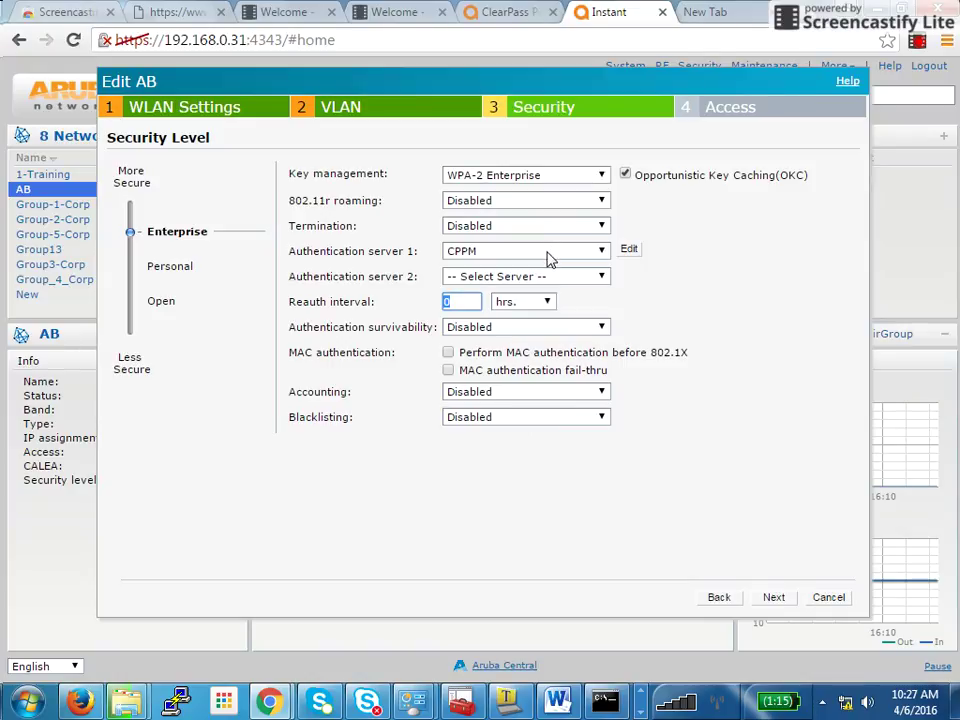
pyautogui.click(360, 234)
# Review the CPPM server's IP 192.168.0.22, ports 1812/1813 and shared key, then close it unchanged
pyautogui.click(625, 252)
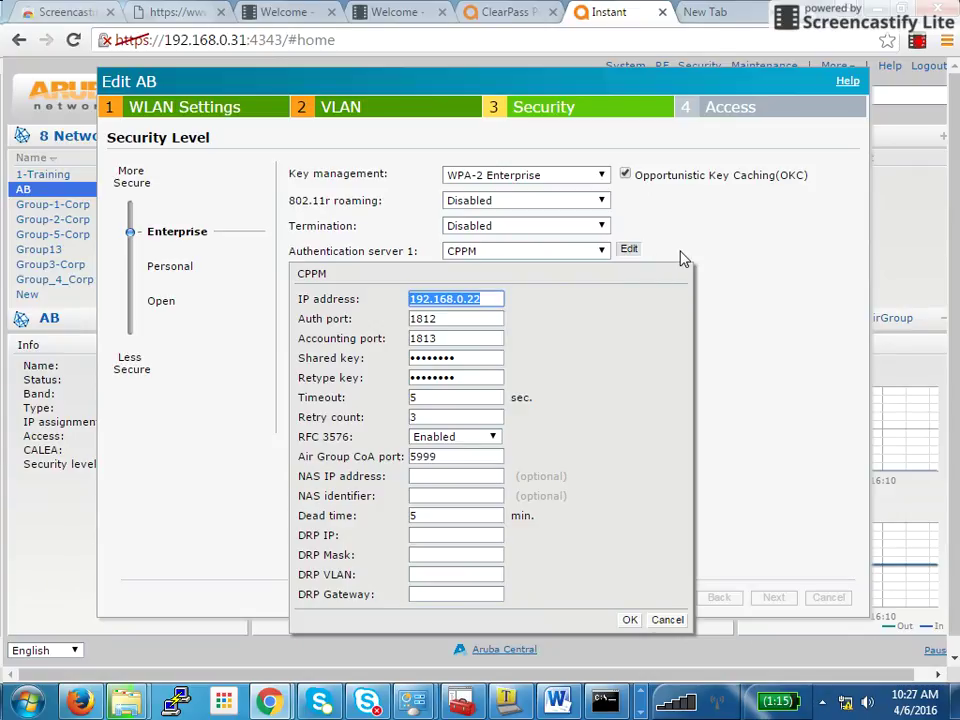
pyautogui.click(622, 253)
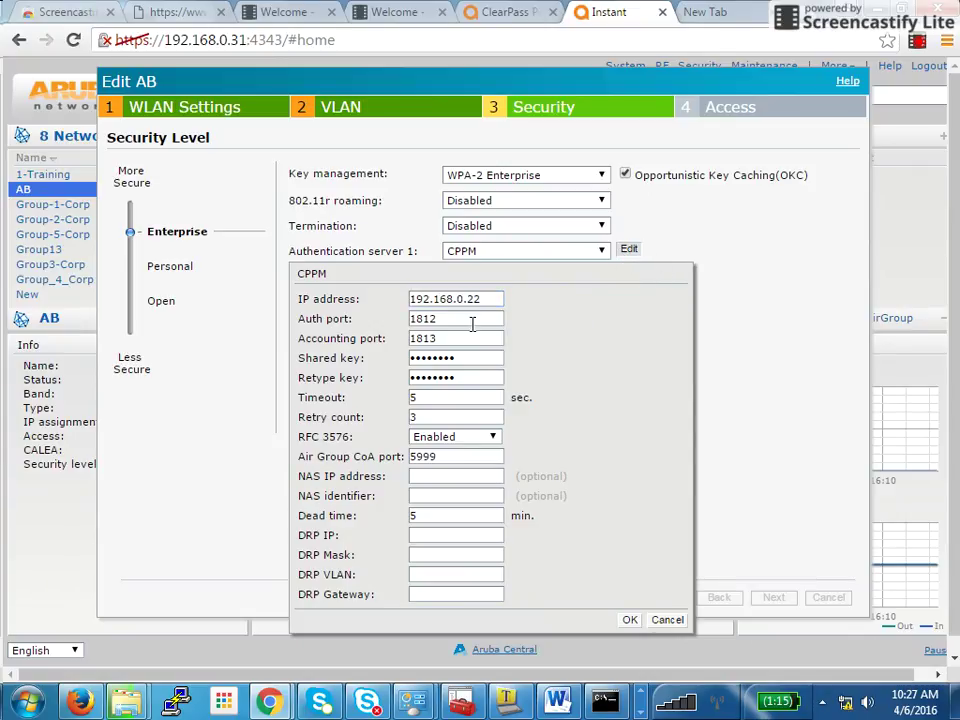
pyautogui.moveTo(481, 302); pyautogui.dragTo(375, 302)
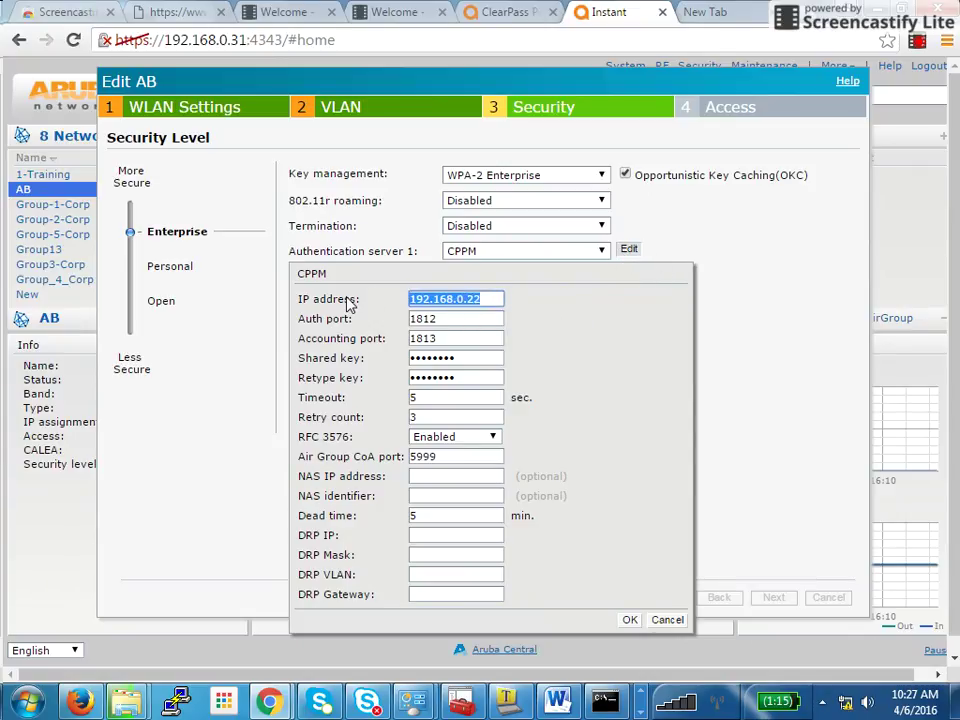
pyautogui.doubleClick(460, 358)
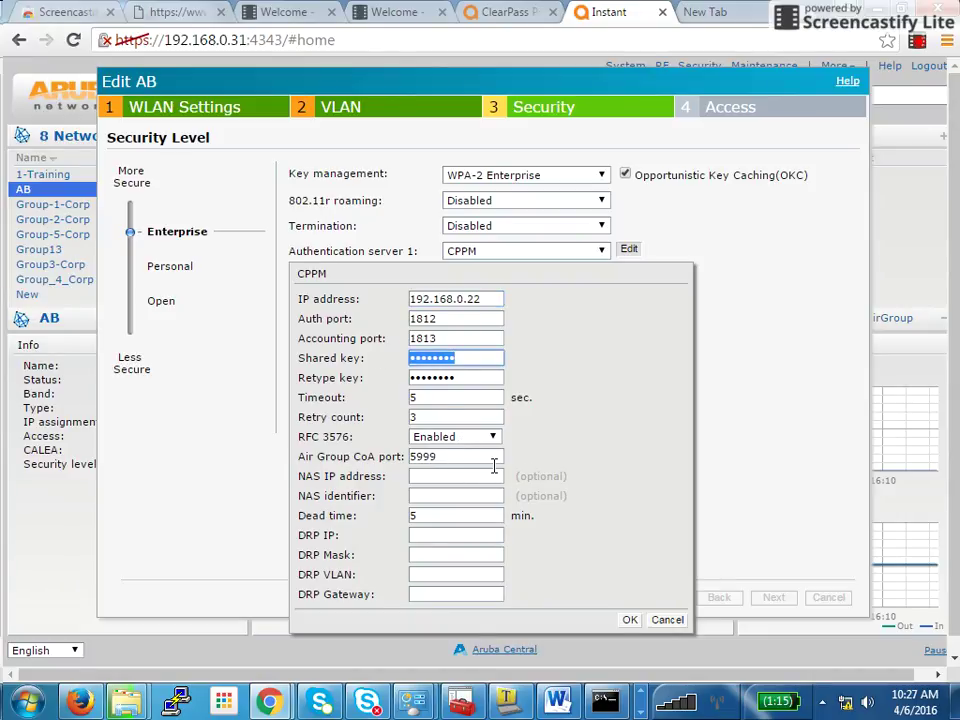
pyautogui.click(629, 621)
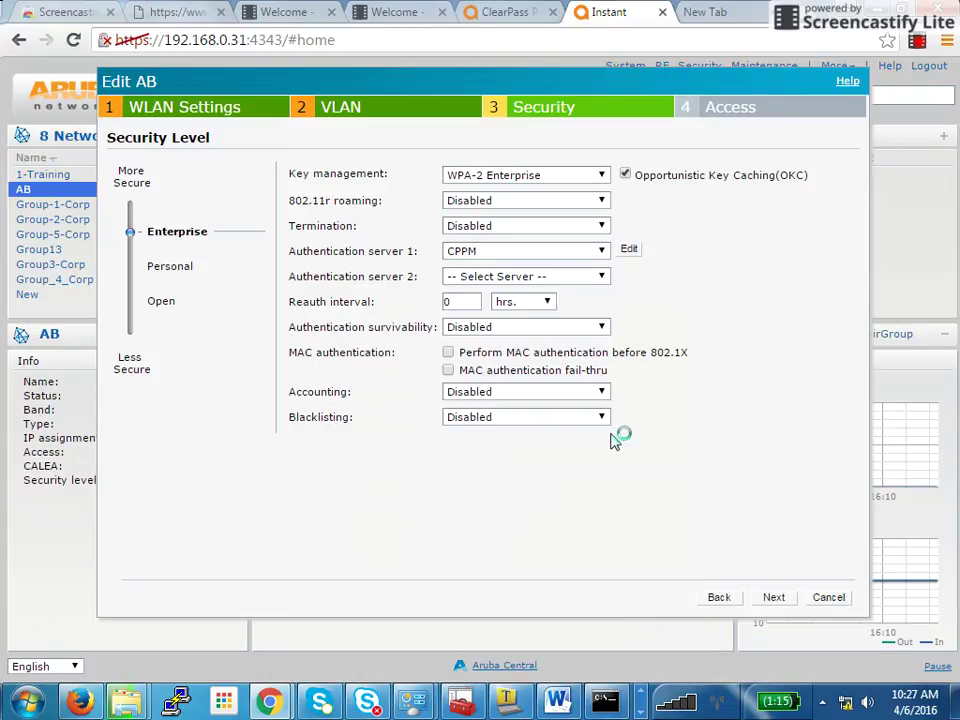
# Step from Access back to Security and forward again, then finish the Edit AB wizard
pyautogui.click(770, 598)
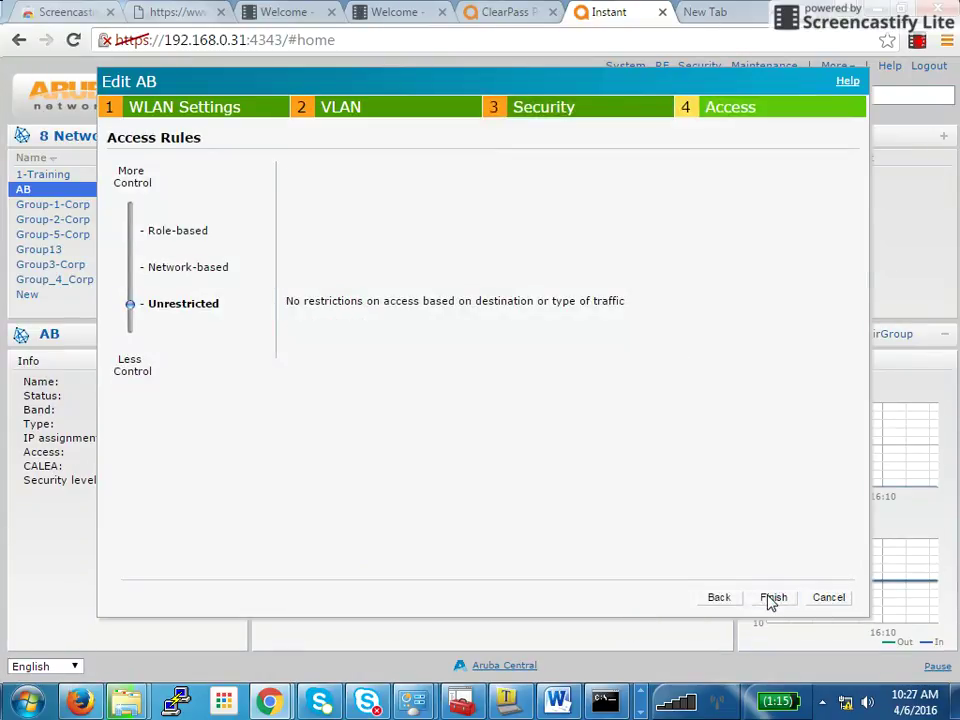
pyautogui.click(612, 123)
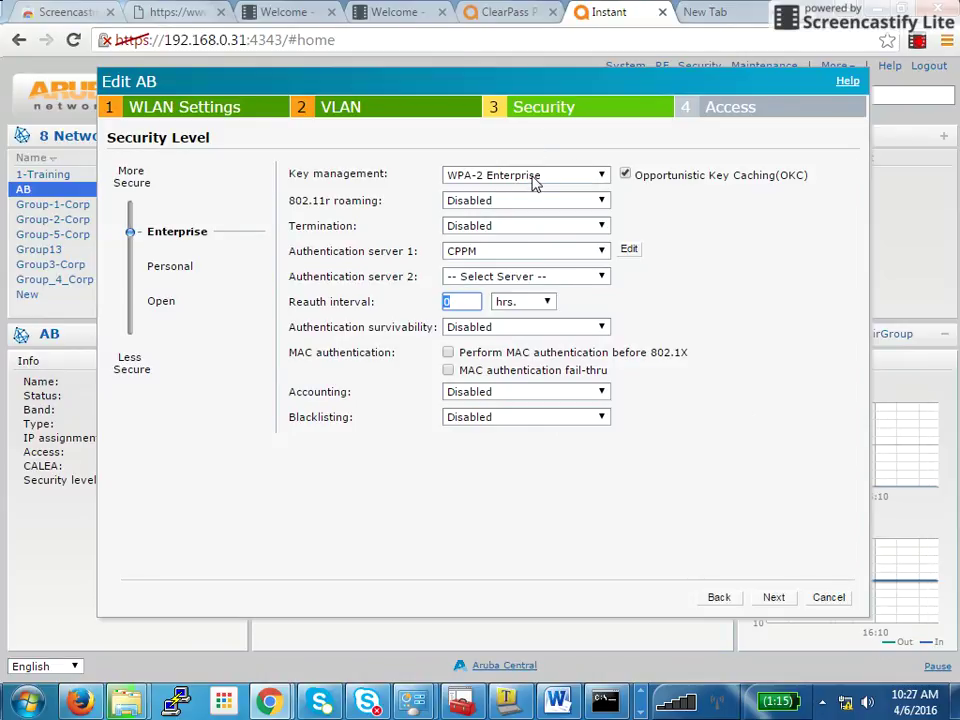
pyautogui.click(772, 600)
pyautogui.click(774, 600)
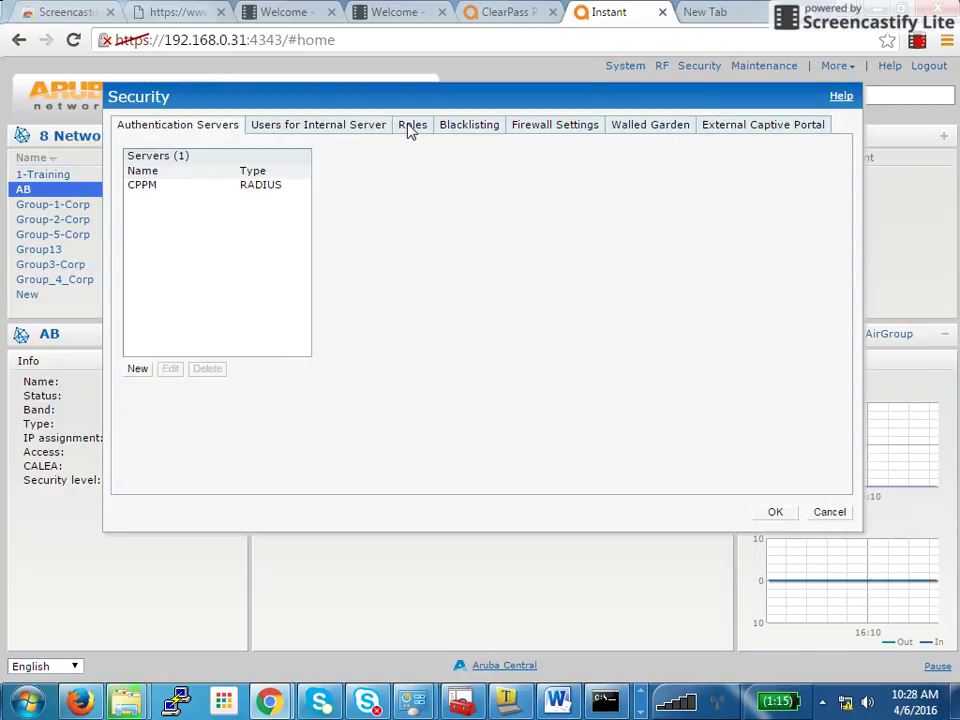
pyautogui.click(412, 127)
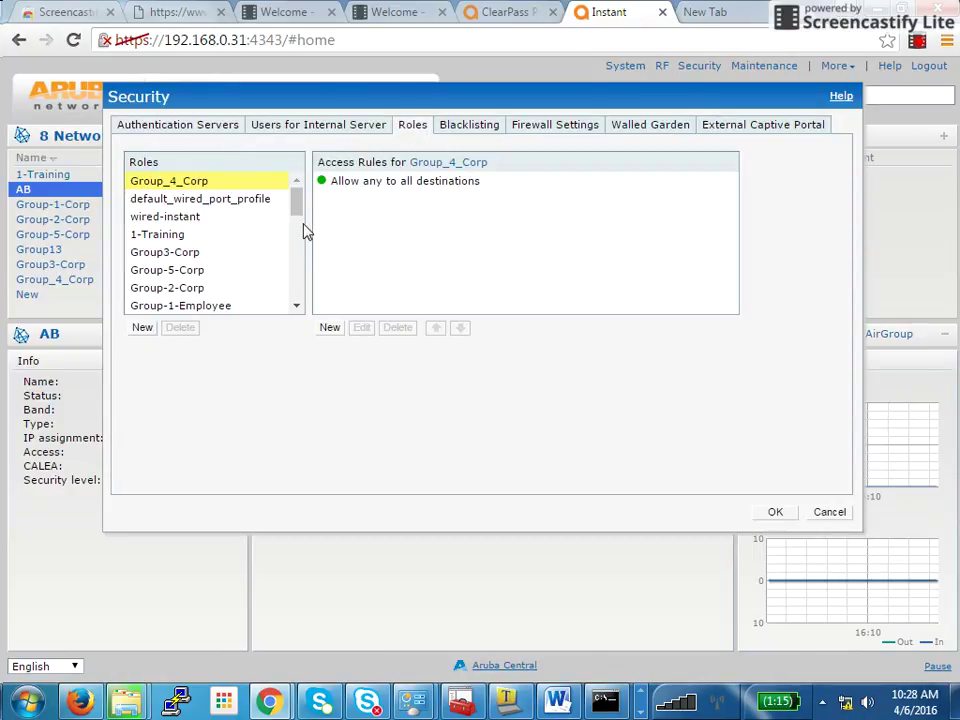
pyautogui.moveTo(298, 204); pyautogui.dragTo(297, 297)
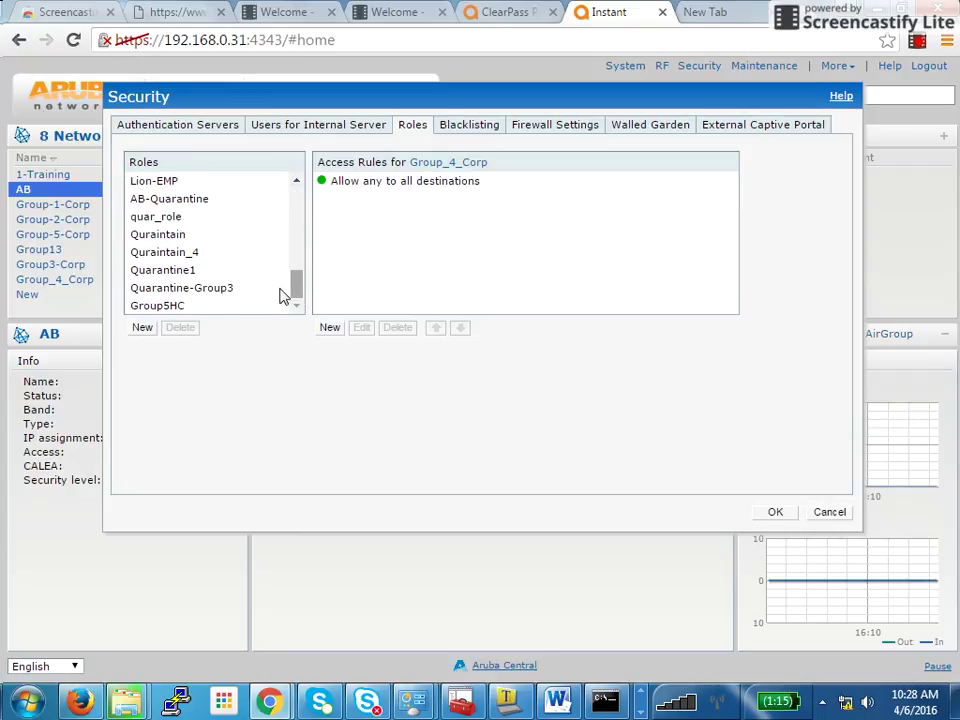
pyautogui.click(142, 328)
pyautogui.click(252, 353)
pyautogui.click(192, 200)
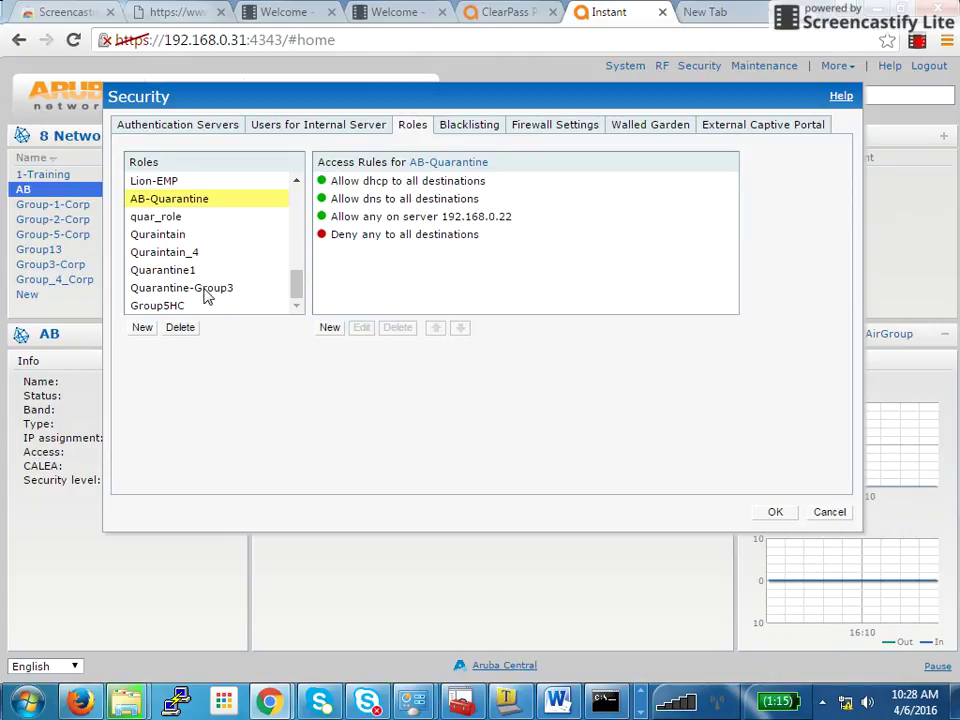
pyautogui.moveTo(296, 291); pyautogui.dragTo(298, 231)
pyautogui.click(207, 226)
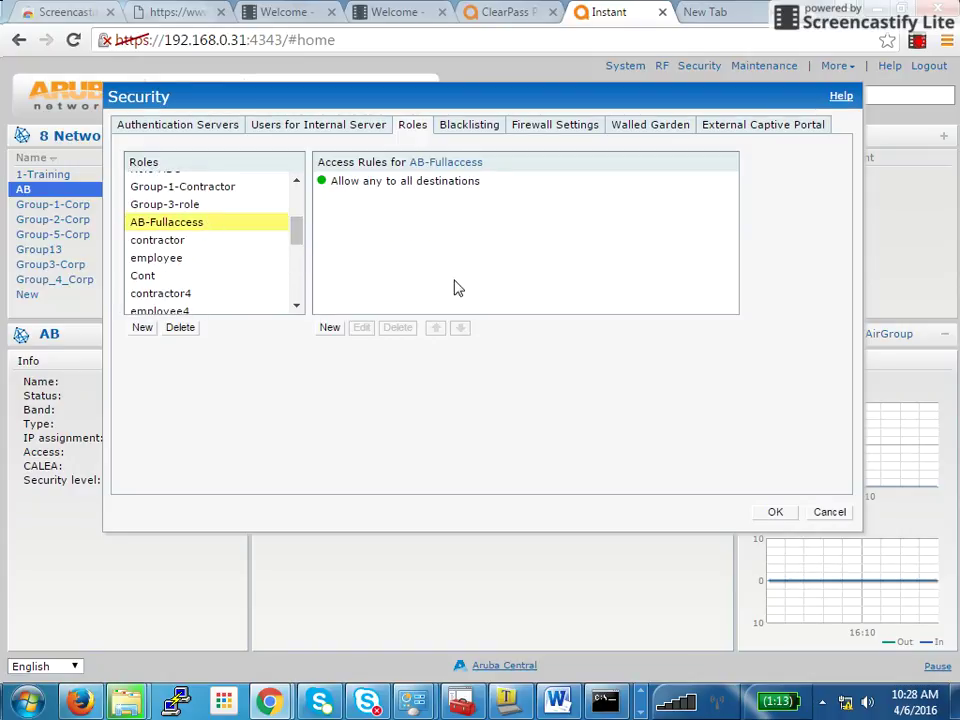
pyautogui.click(407, 187)
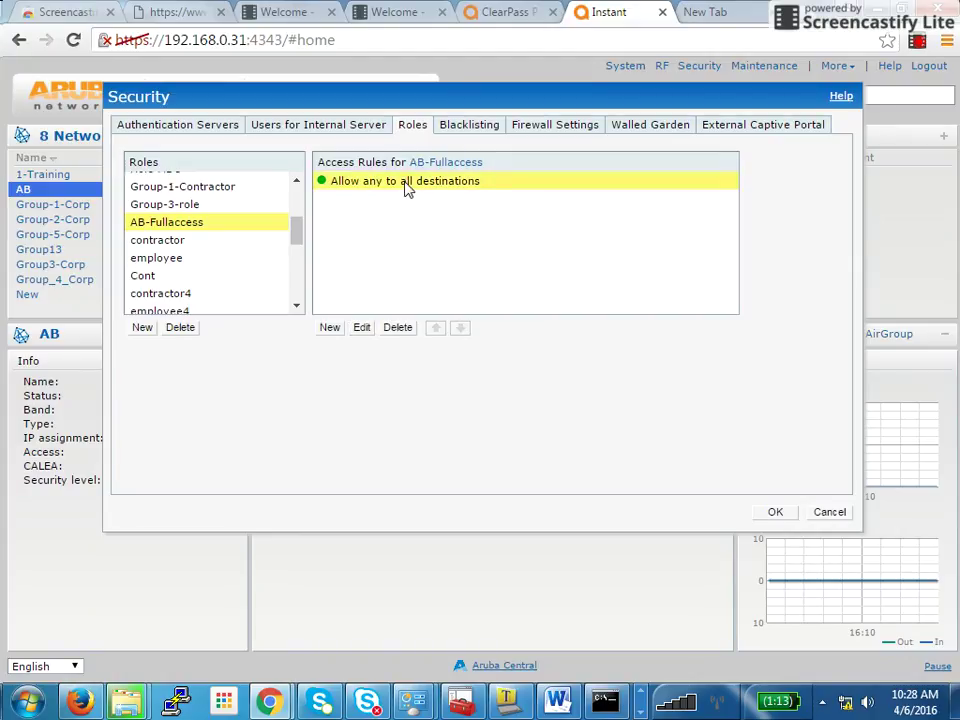
pyautogui.click(776, 513)
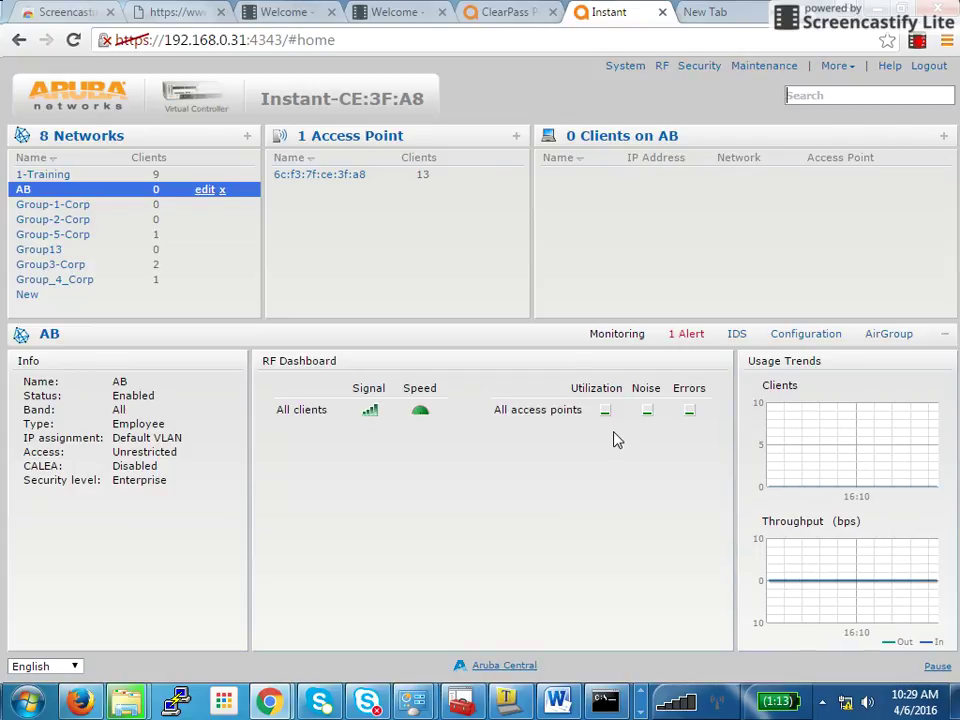
# Log in to ClearPass Policy Manager as admin with the account password
pyautogui.click(500, 14)
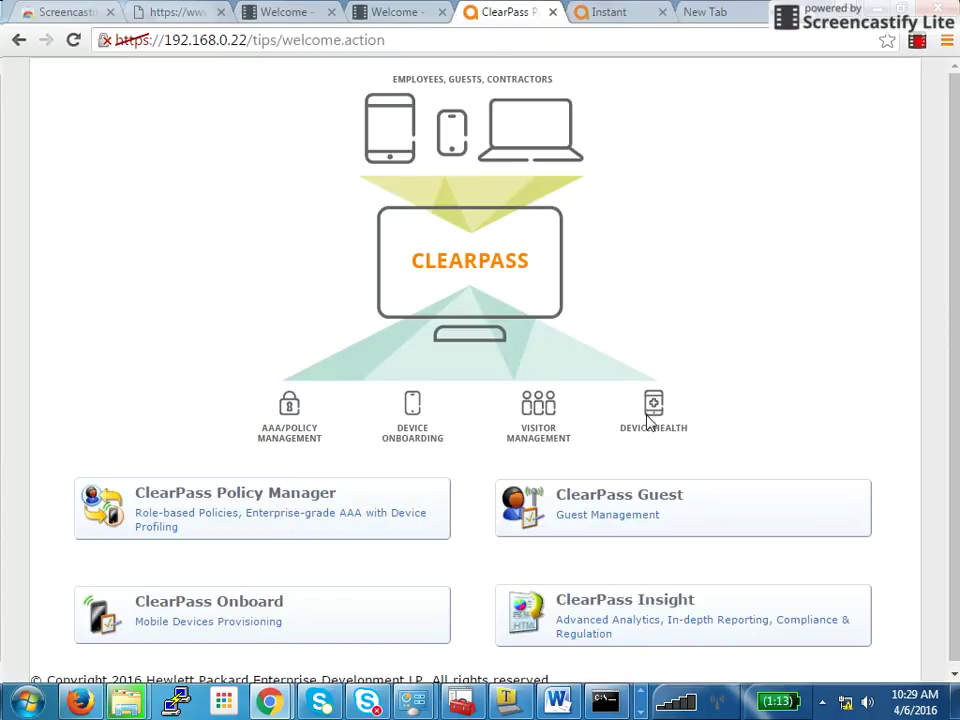
pyautogui.click(298, 522)
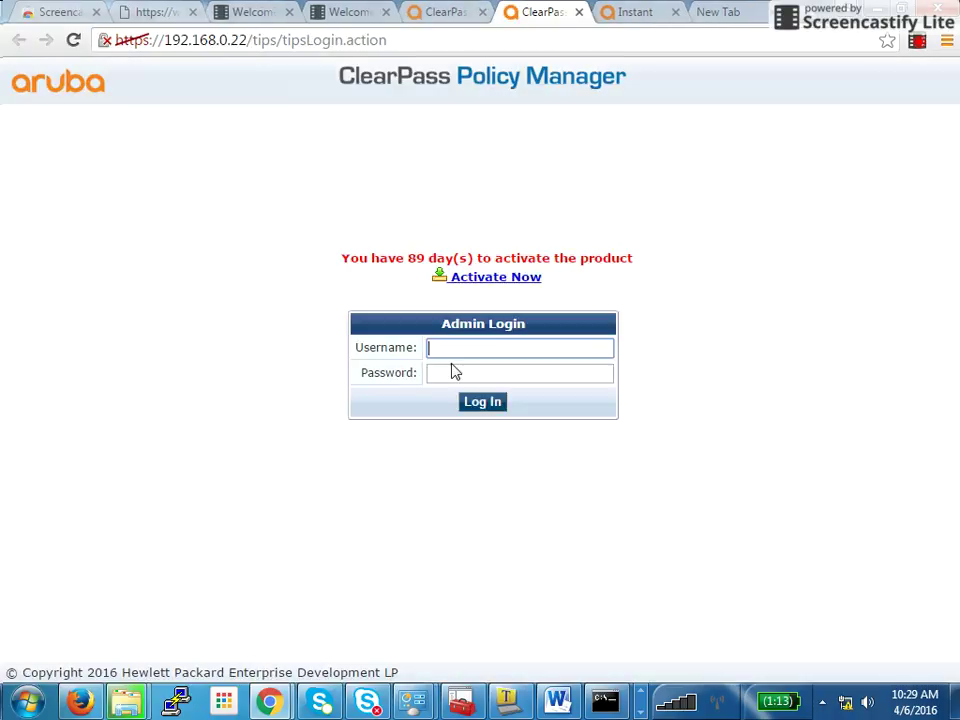
pyautogui.write('admin')
pyautogui.press('Tab')
pyautogui.write('•••••••••')
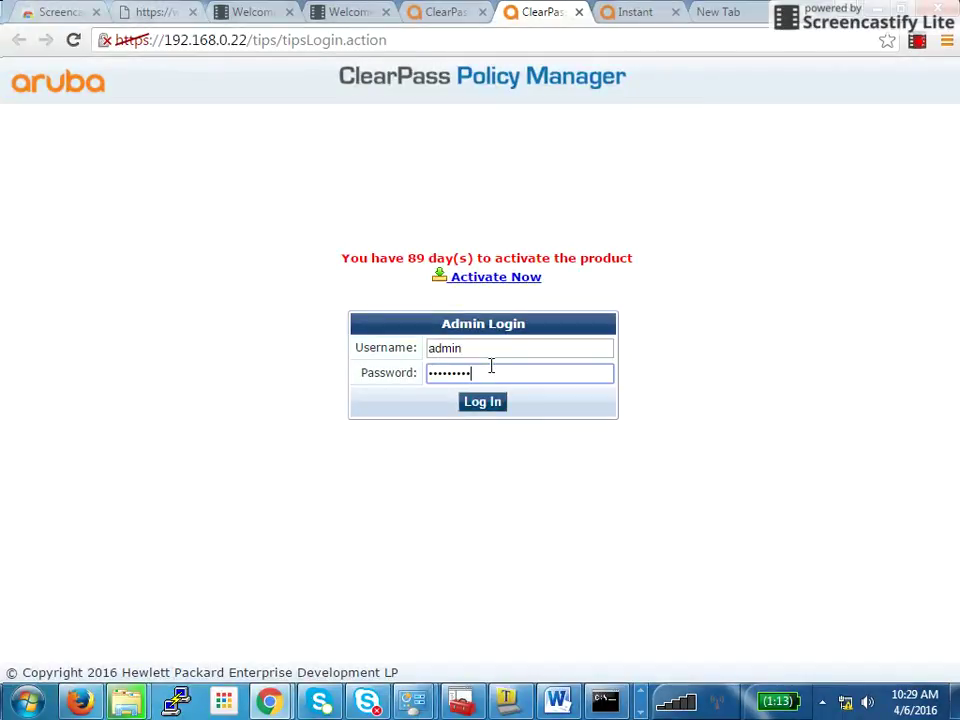
pyautogui.press('Return')
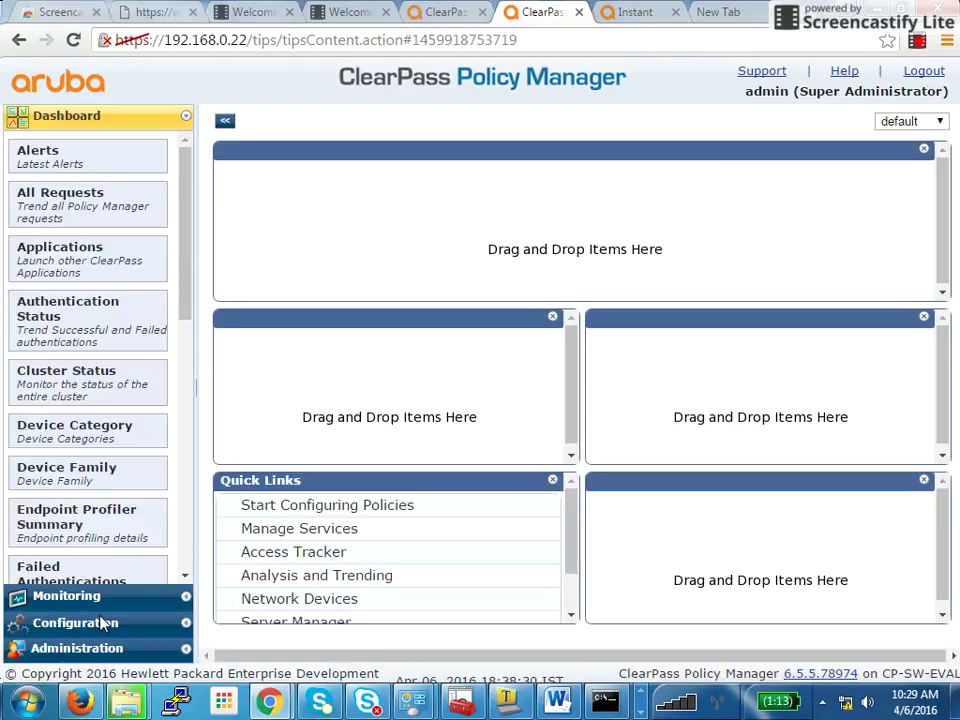
# Navigate Configuration > Posture > Posture Policies to list AB Posture Policy, group4-pol and Group-5-Corp
pyautogui.click(75, 623)
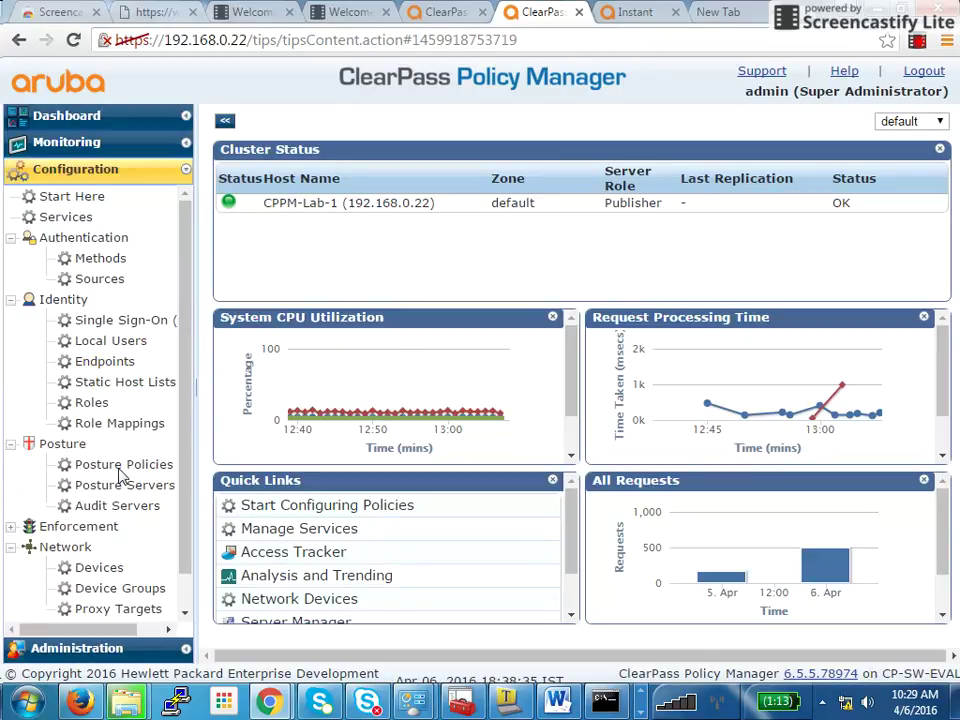
pyautogui.click(121, 466)
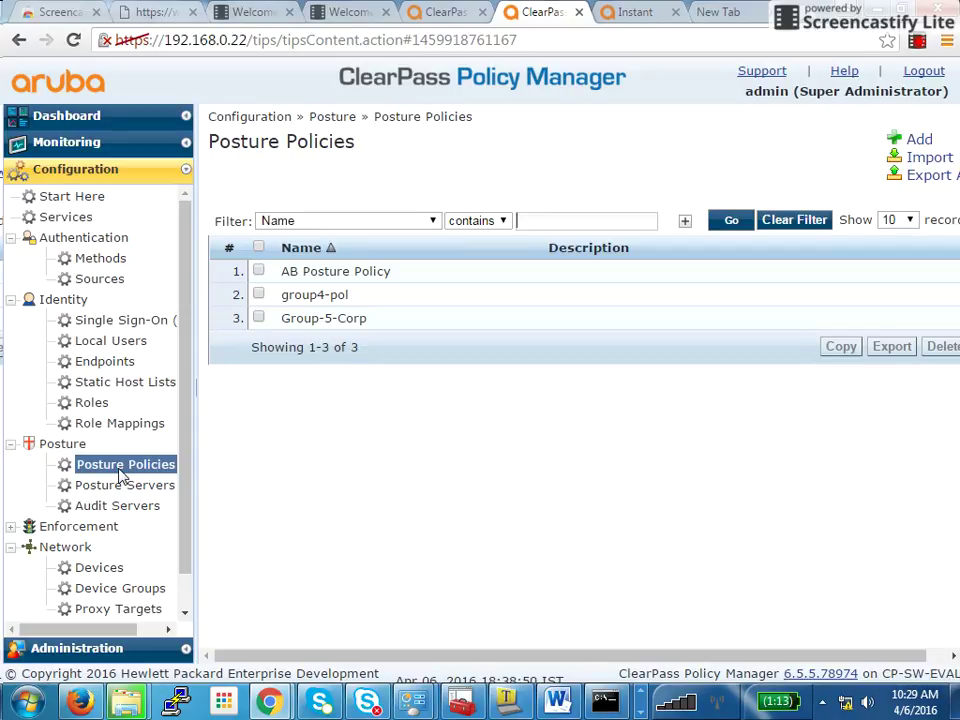
pyautogui.click(119, 469)
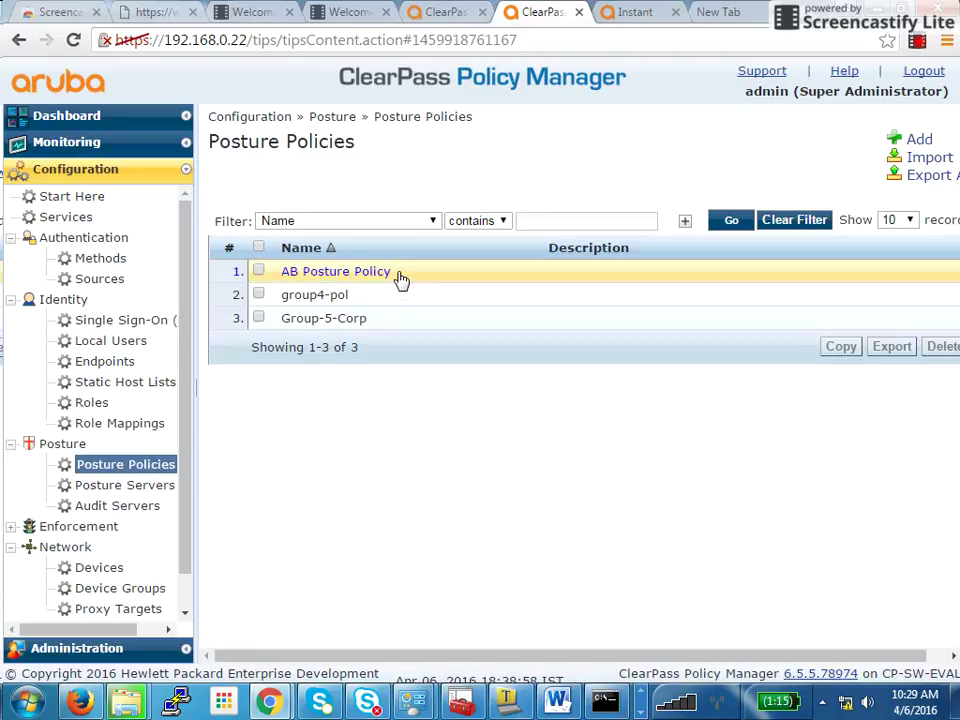
# Start a new posture policy, then cancel it and return to the policy list
pyautogui.click(919, 143)
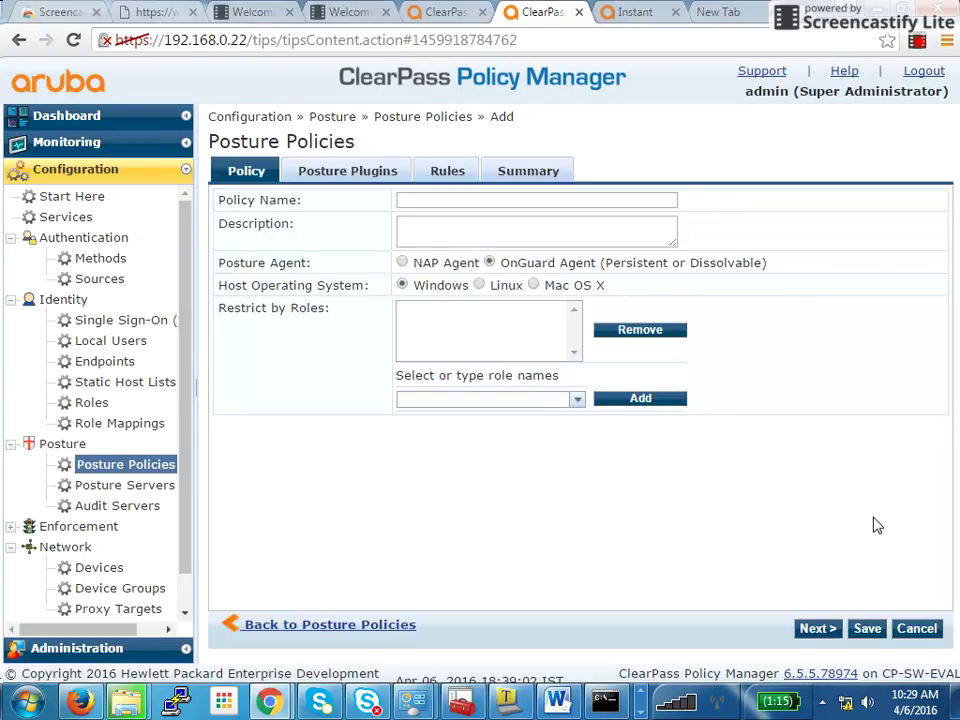
pyautogui.click(917, 628)
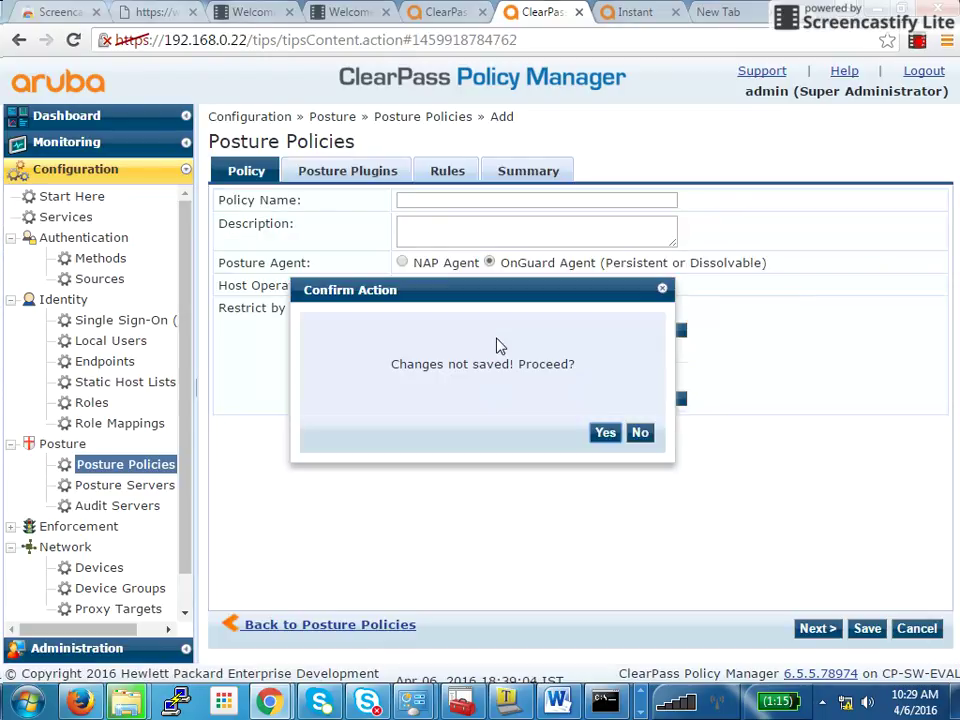
pyautogui.click(604, 434)
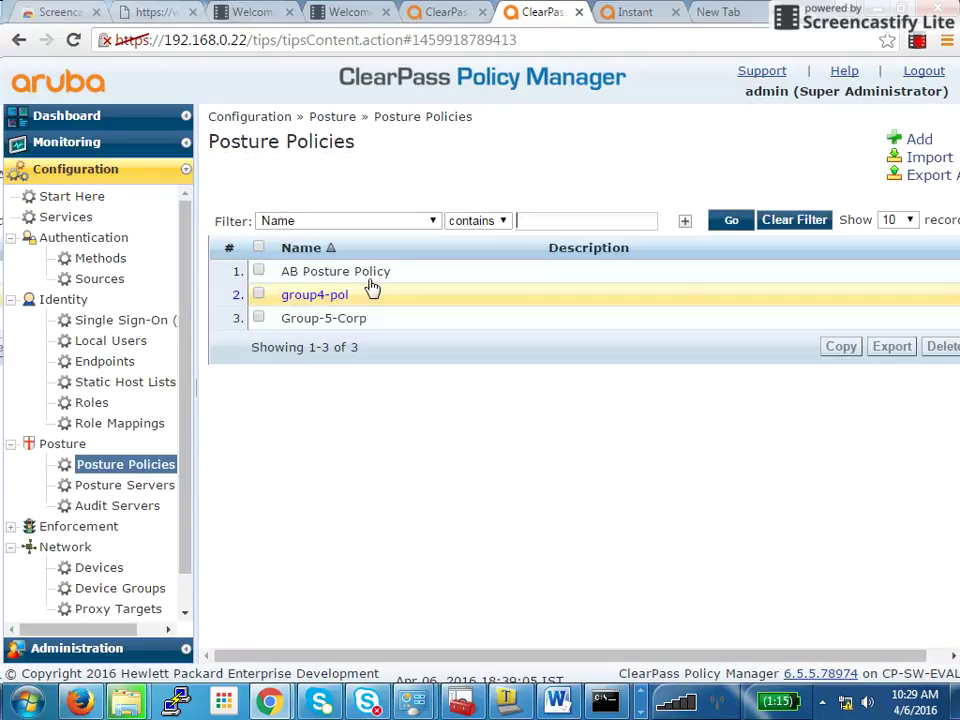
# Open AB Posture Policy's plugins and bring up the Windows Universal System Health Validator configuration
pyautogui.click(395, 272)
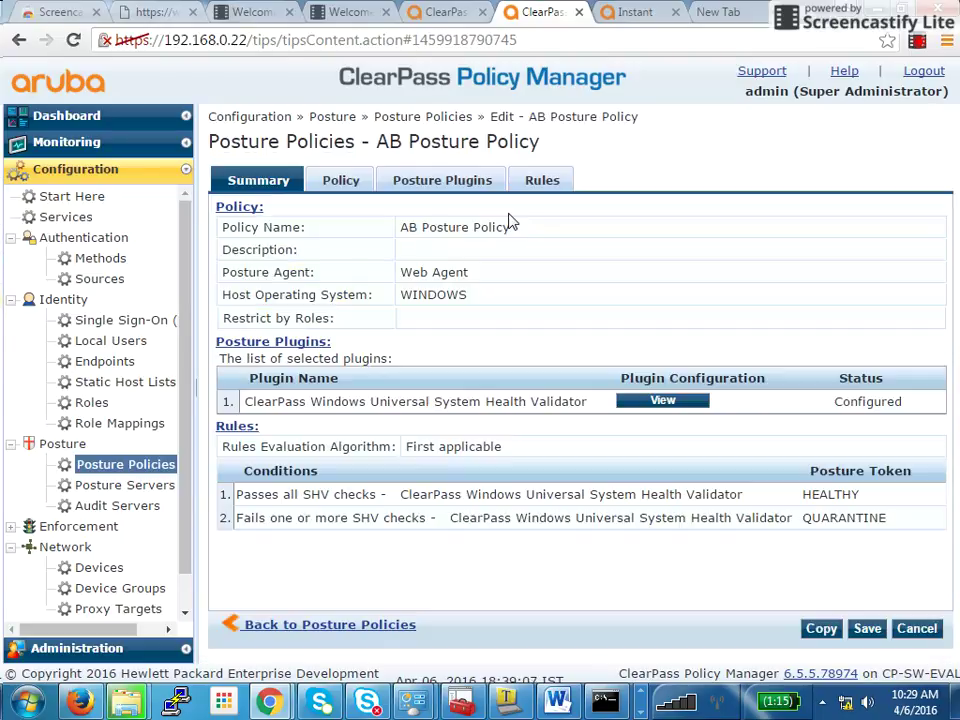
pyautogui.click(338, 182)
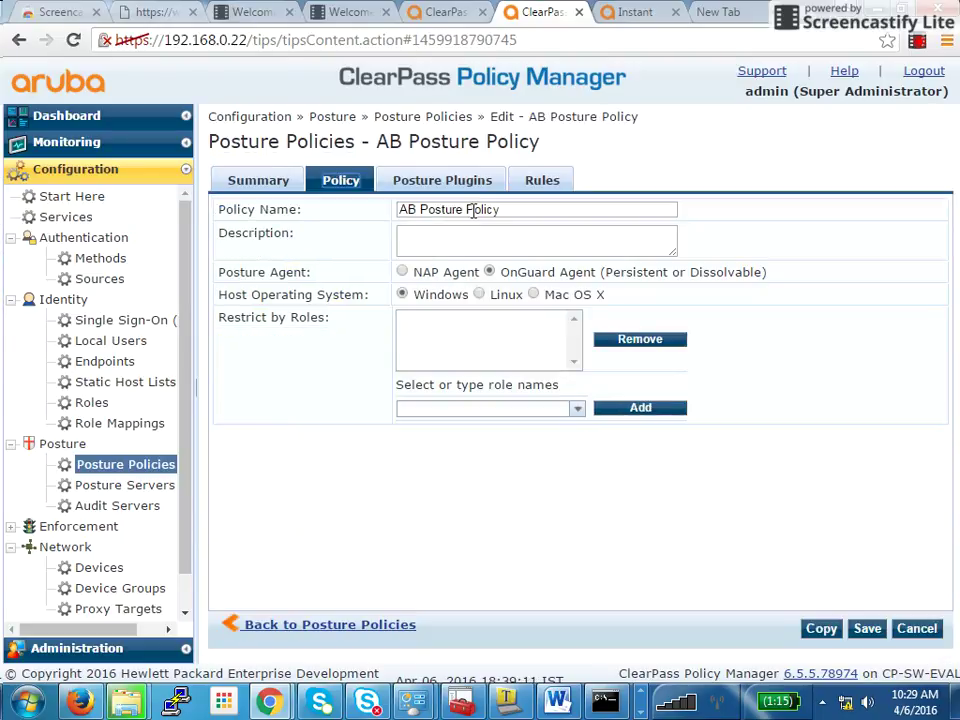
pyautogui.click(440, 183)
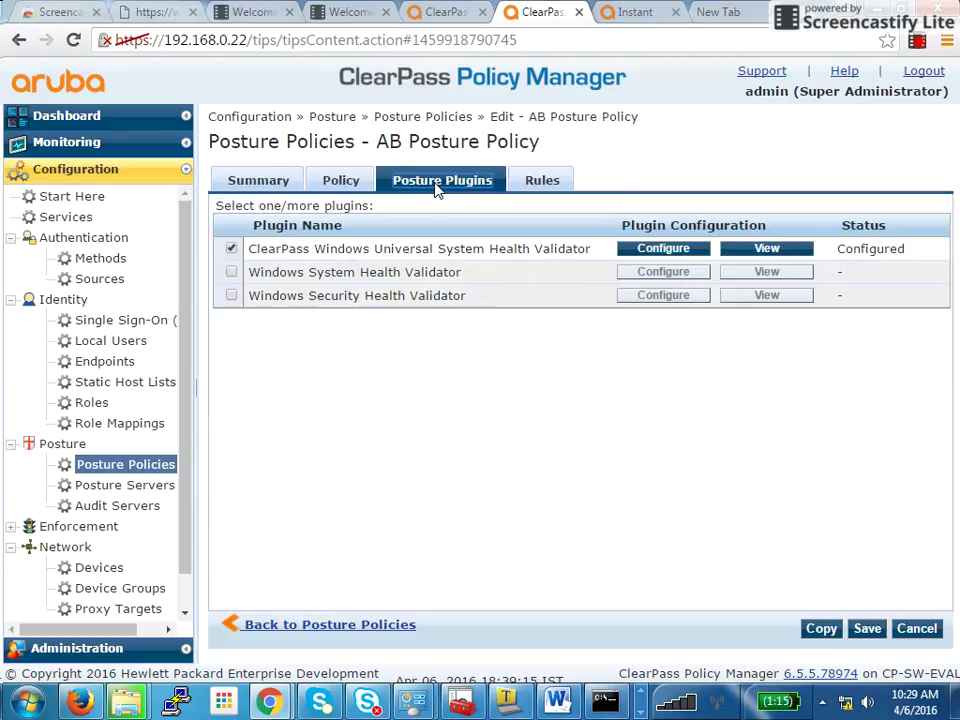
pyautogui.click(231, 249)
pyautogui.click(231, 249)
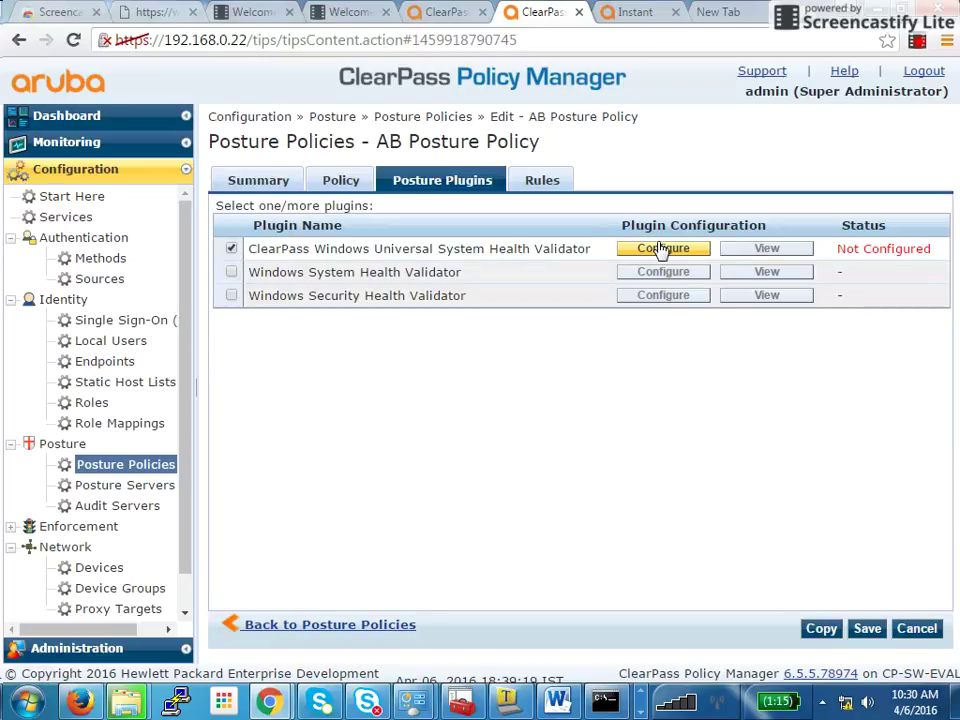
pyautogui.click(661, 249)
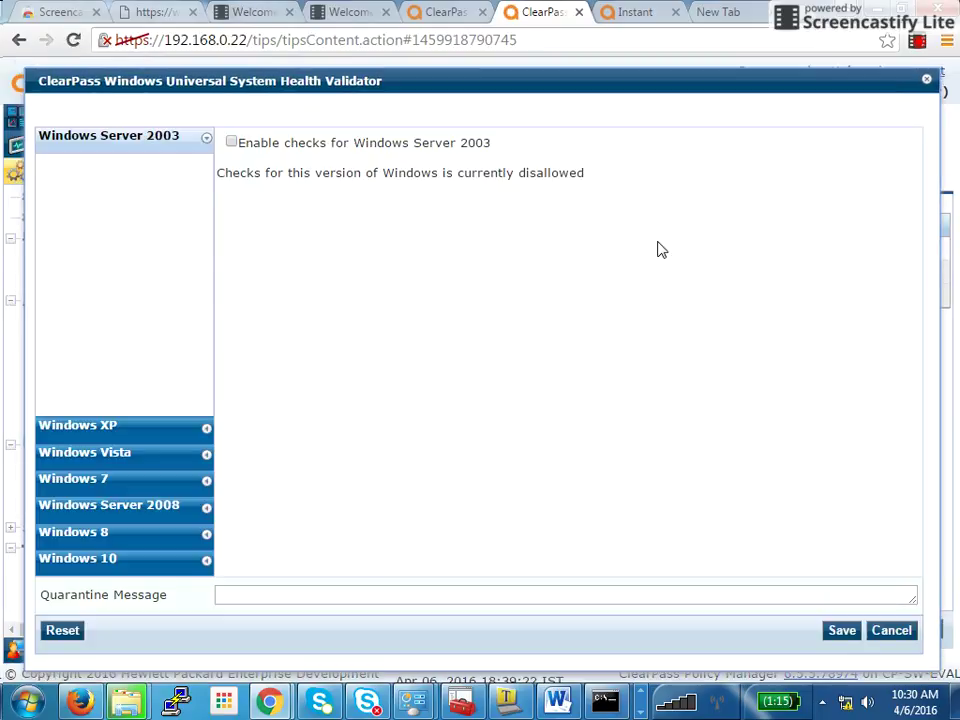
# Zoom the page out to fit the validator and expand its Windows 8 AntiVirus checks
pyautogui.hotkey('ctrl', '-')
pyautogui.hotkey('ctrl', '-')
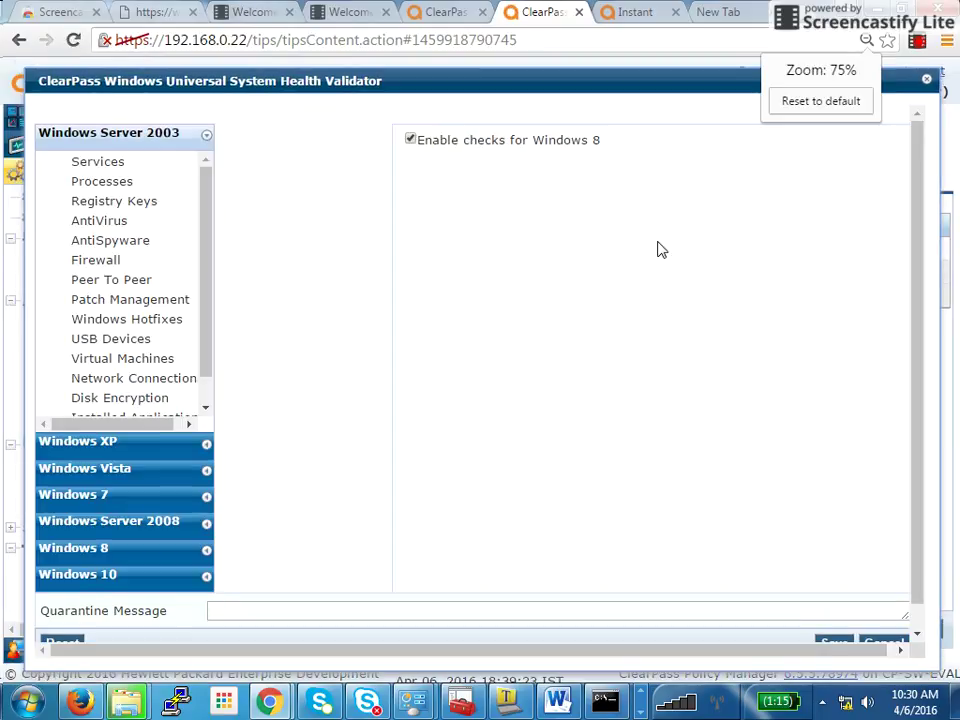
pyautogui.hotkey('ctrl', '-')
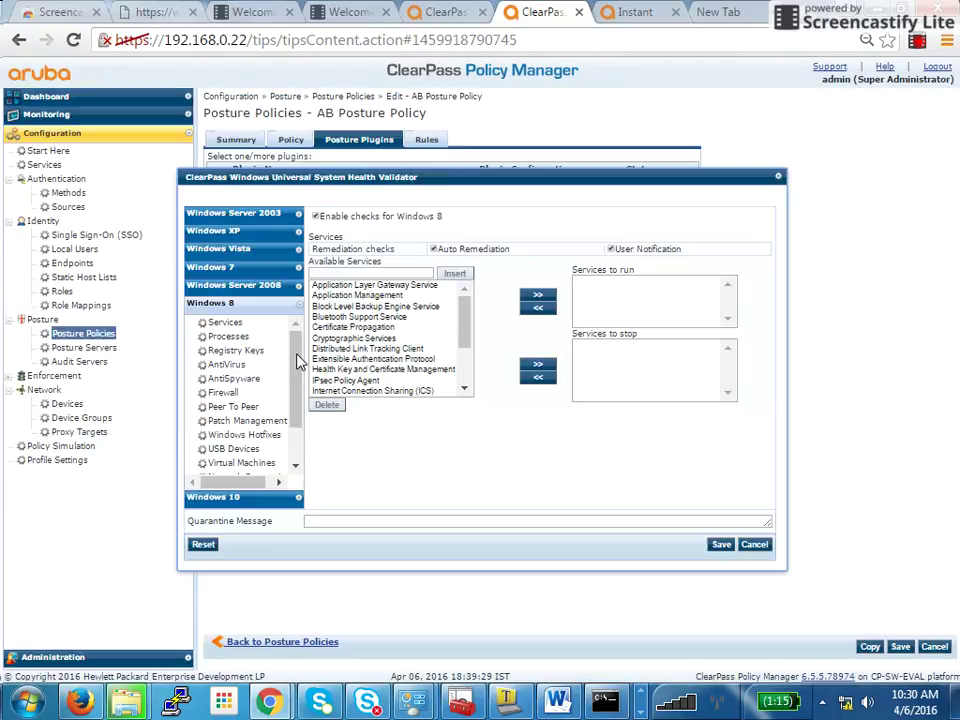
pyautogui.moveTo(300, 358); pyautogui.dragTo(297, 401)
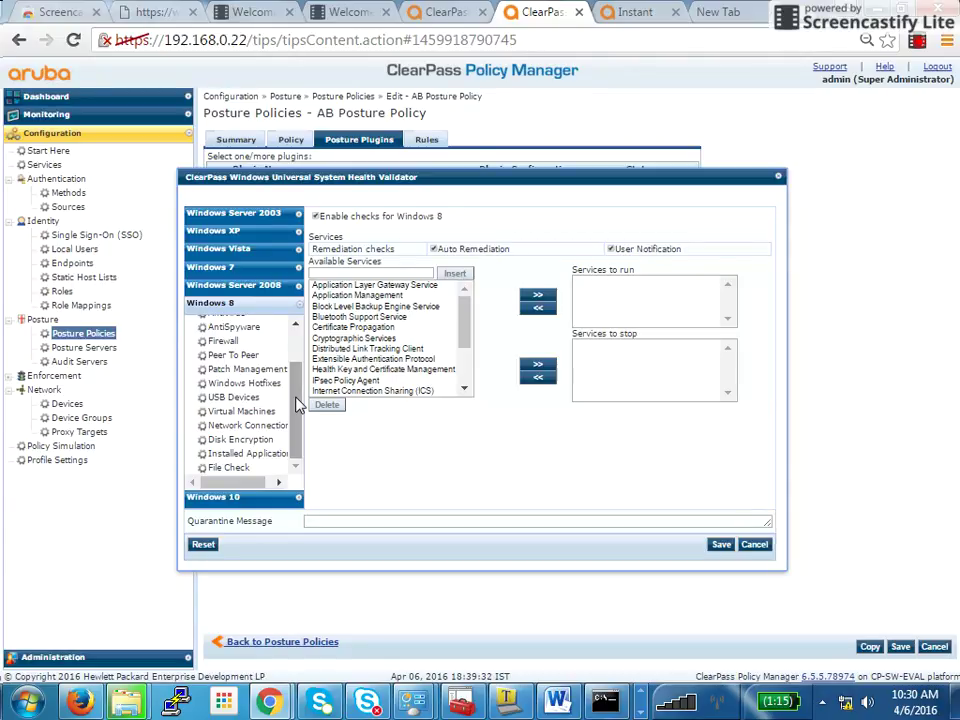
pyautogui.hotkey('ctrl', '+')
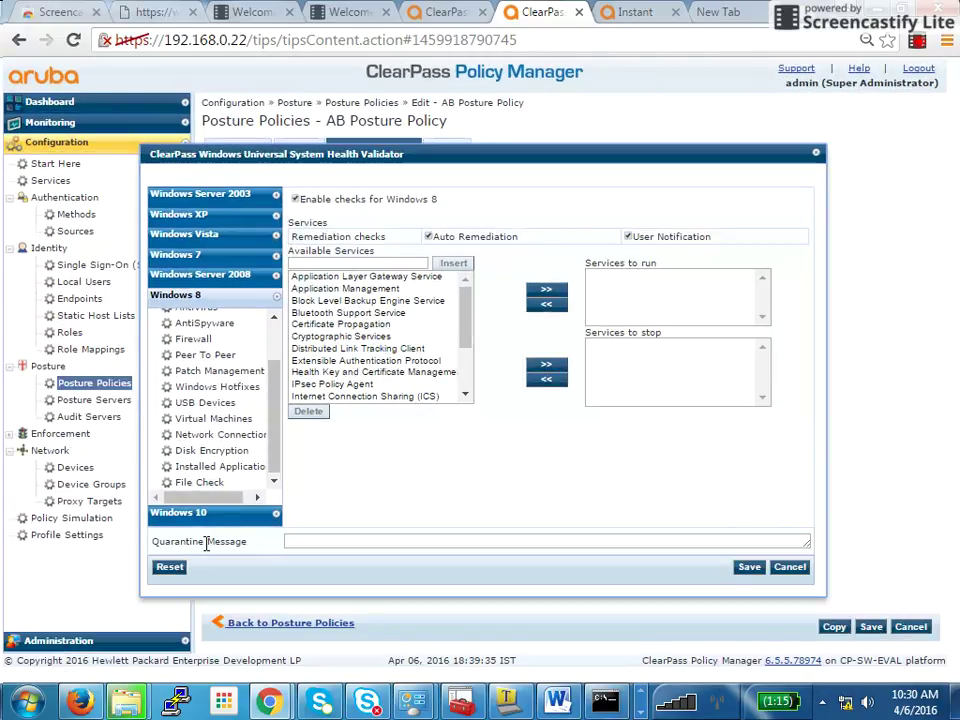
pyautogui.click(180, 513)
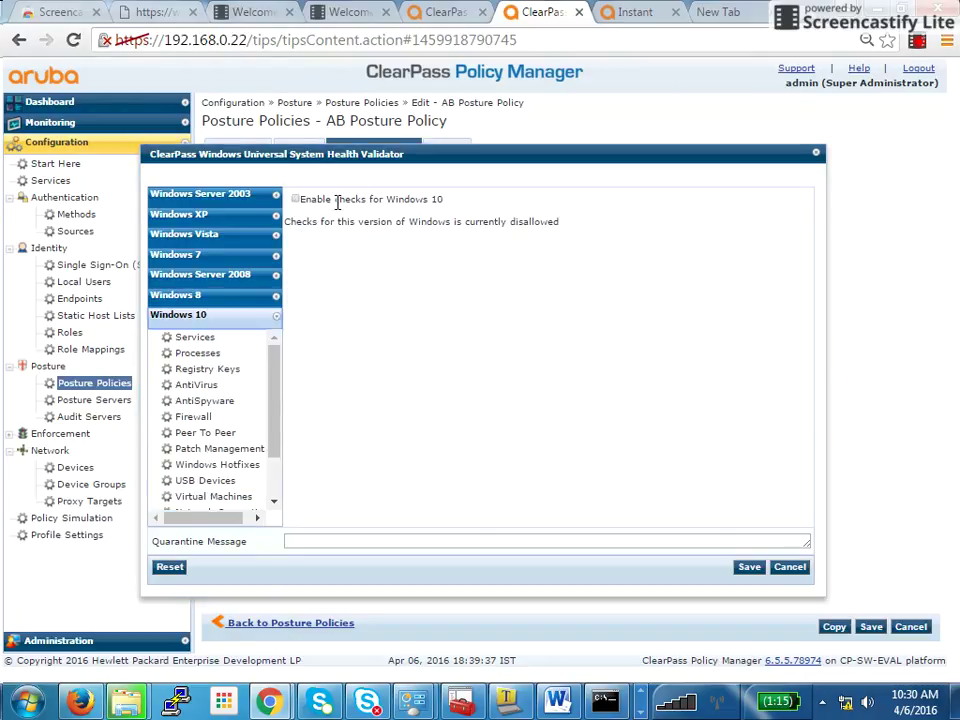
pyautogui.click(225, 302)
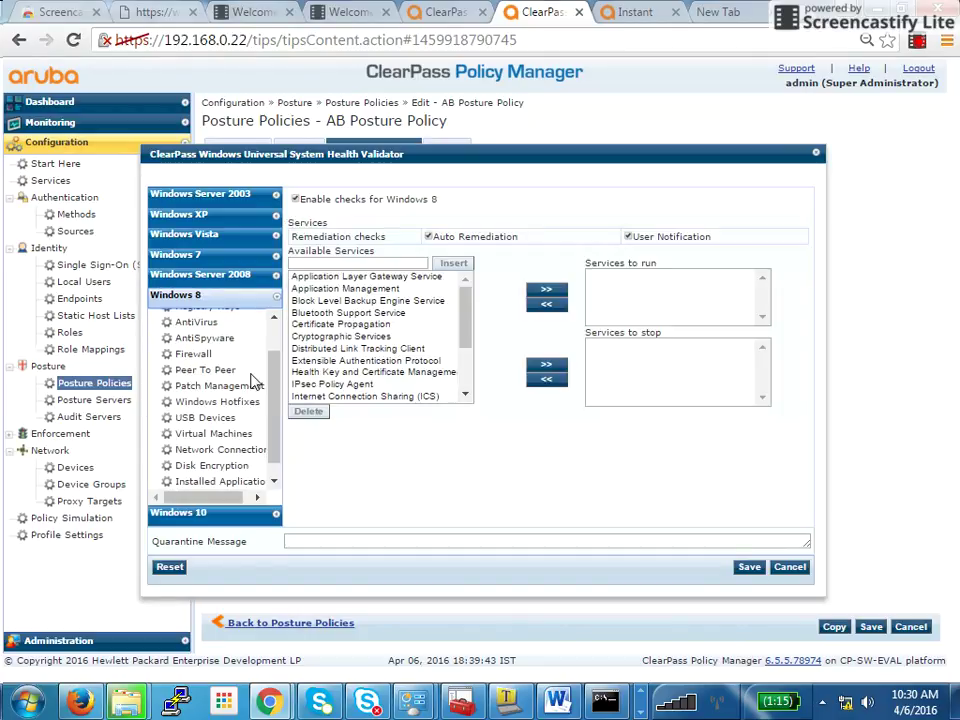
pyautogui.click(196, 322)
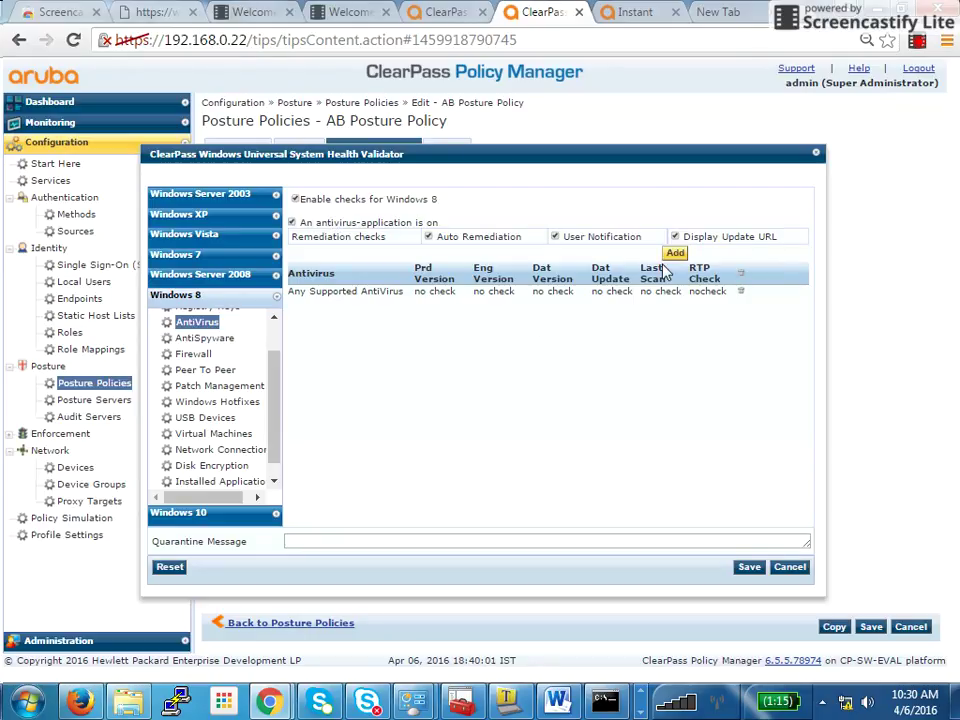
# Replace Any Supported AntiVirus with a product-specific 360 Antivirus check and save the validator
pyautogui.click(594, 298)
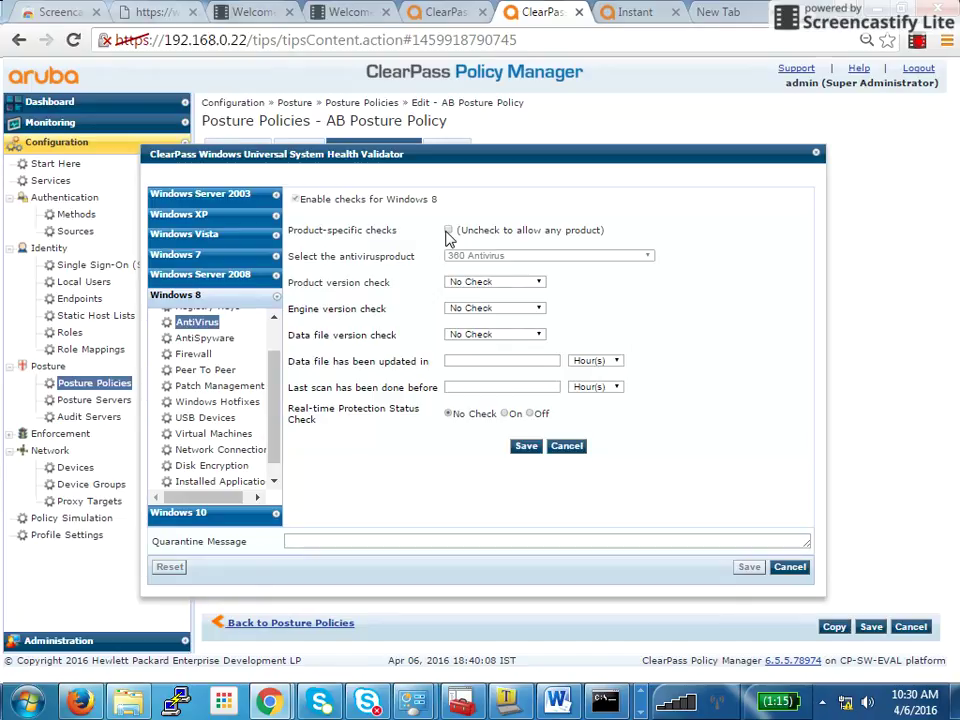
pyautogui.click(448, 231)
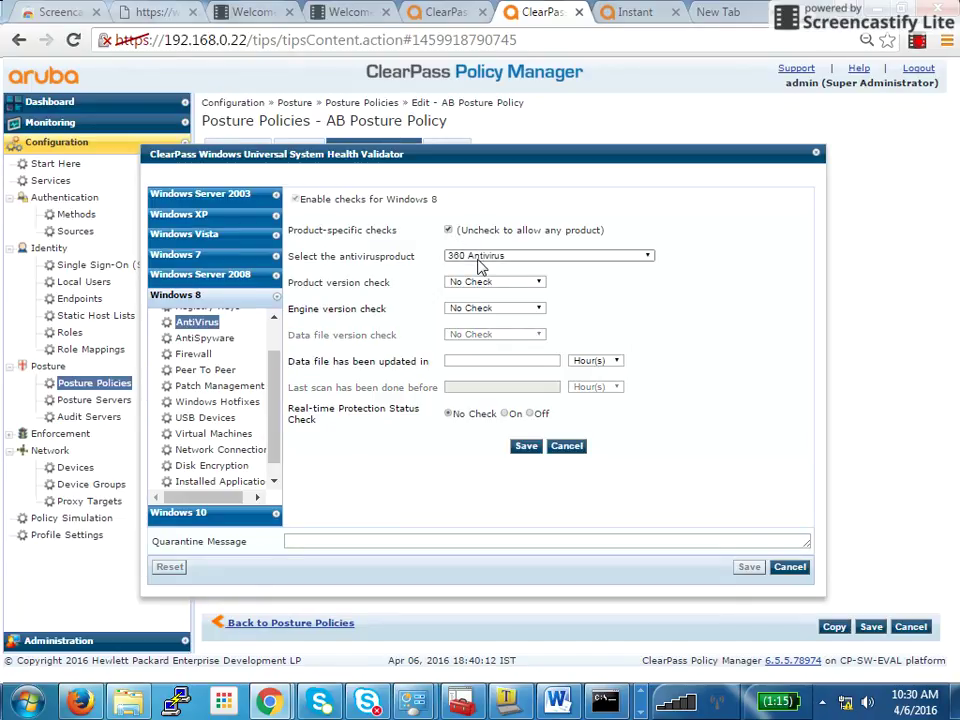
pyautogui.click(646, 256)
pyautogui.click(748, 316)
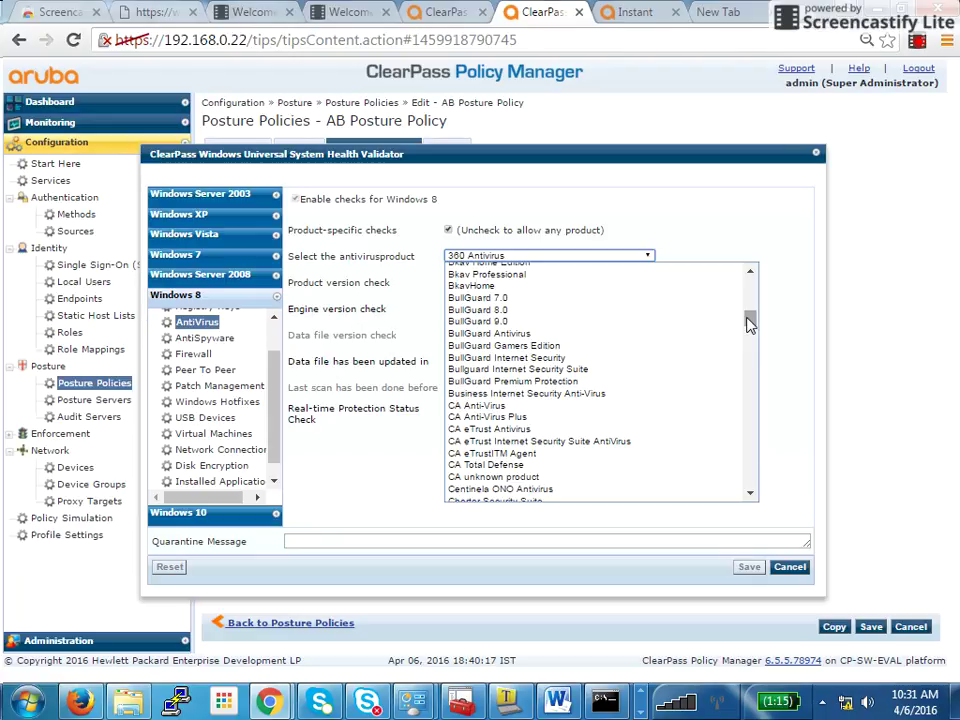
pyautogui.click(793, 364)
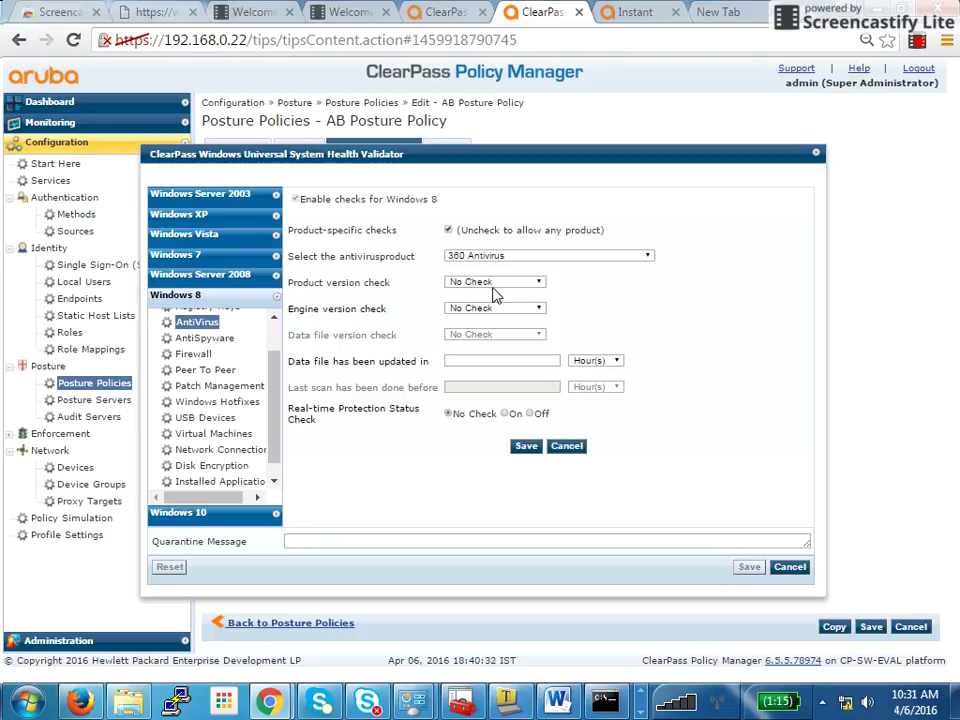
pyautogui.click(508, 364)
pyautogui.click(524, 447)
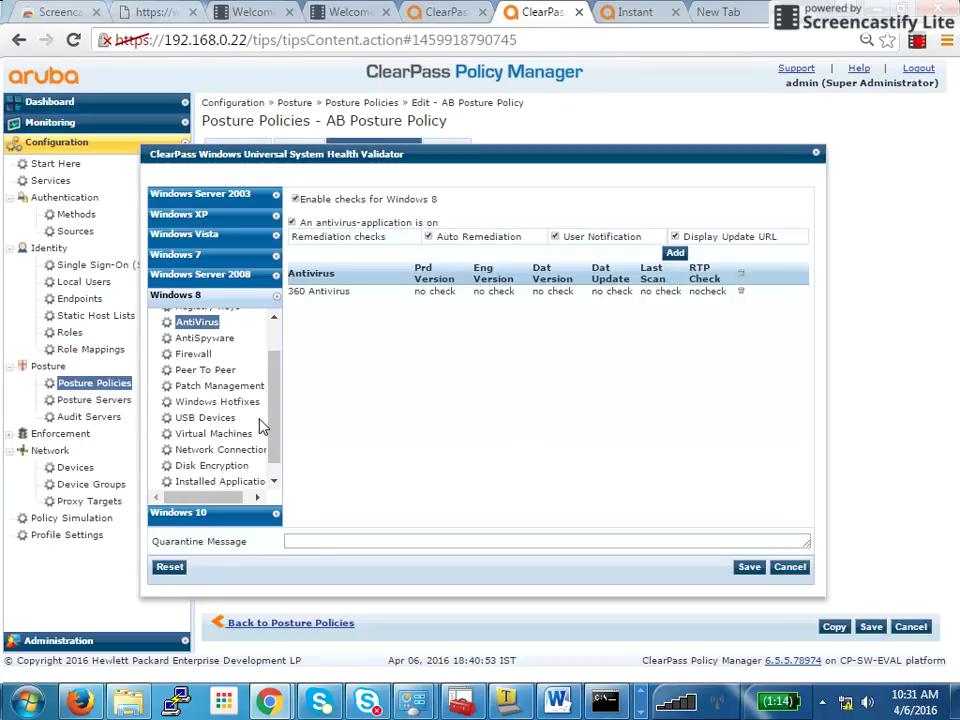
pyautogui.scroll(-1, 252, 430)
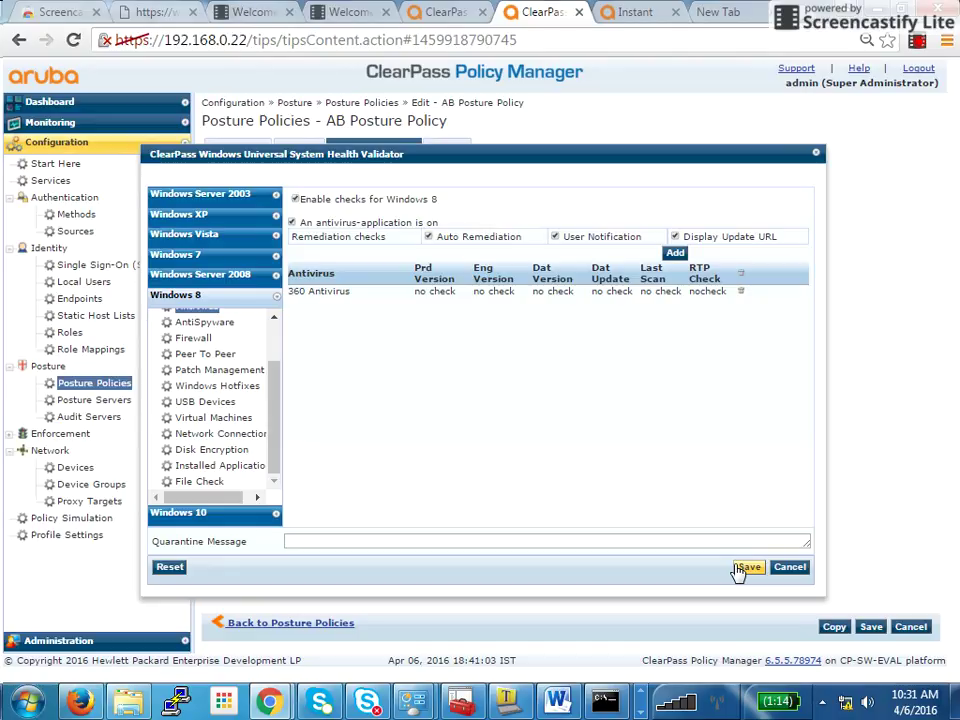
pyautogui.click(739, 568)
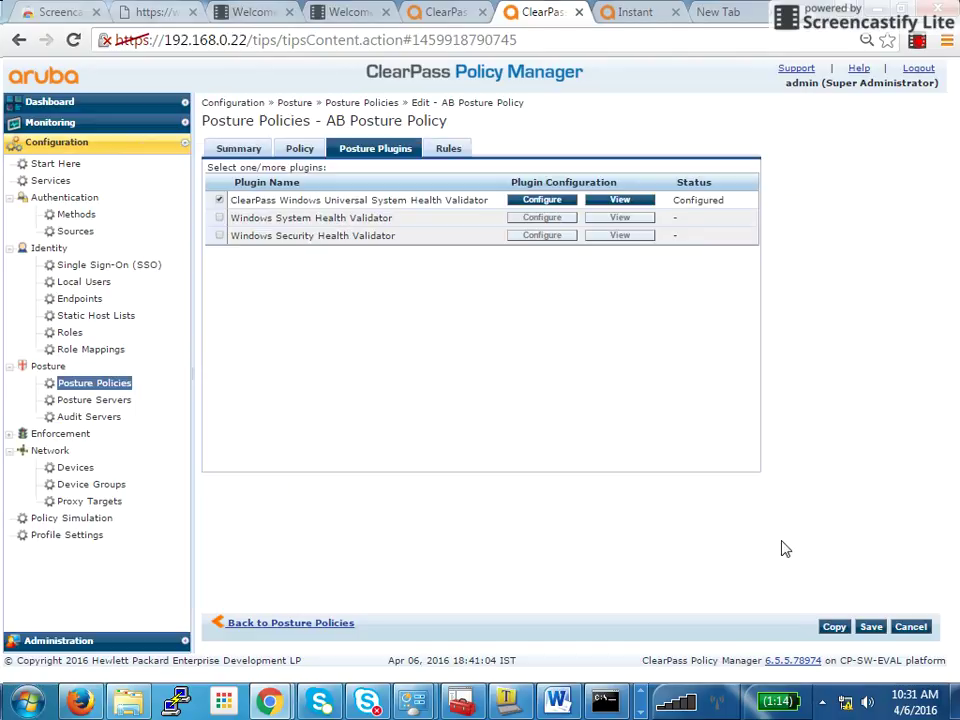
# Save the AB Posture Policy, then navigate via Services to the Enforcement section
pyautogui.click(870, 626)
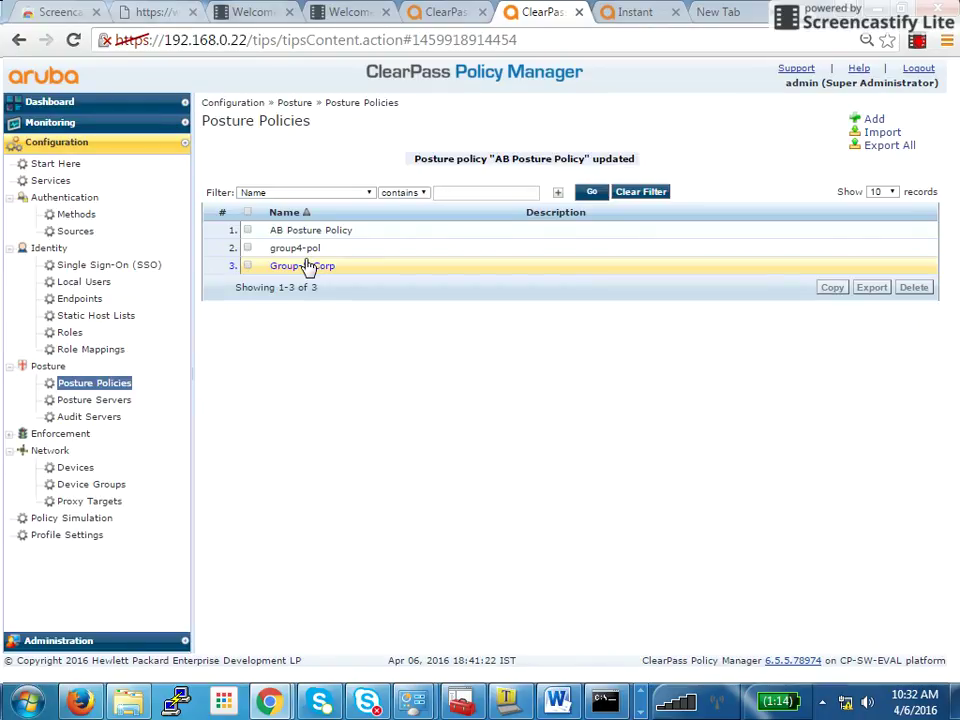
pyautogui.click(52, 182)
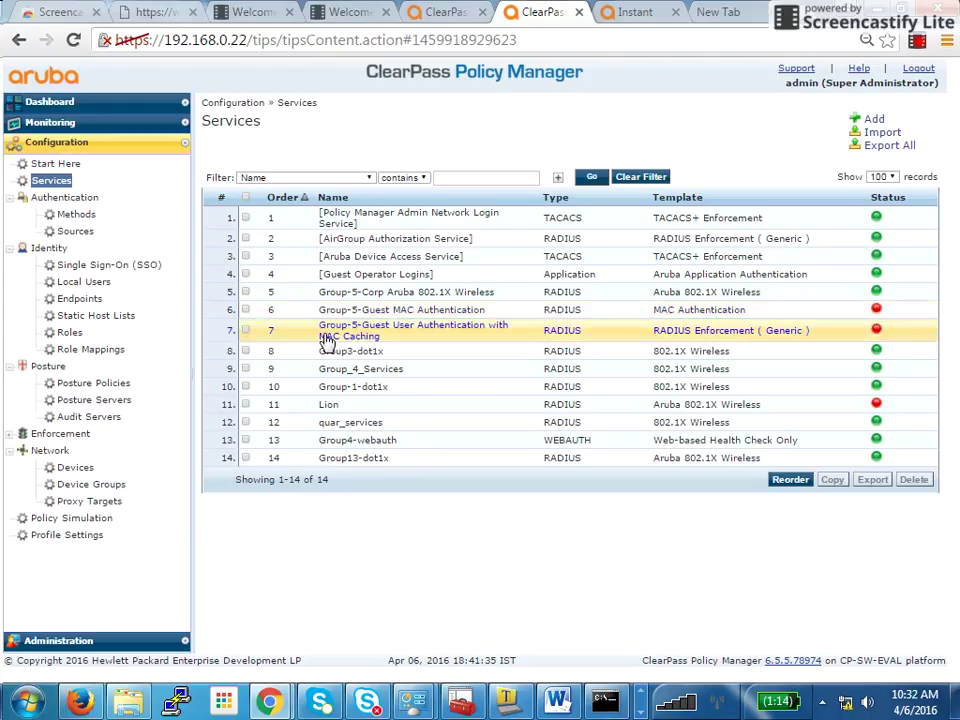
pyautogui.click(66, 436)
# Filter enforcement profiles by 'AB' and start a new profile named 'AB Quarantine'
pyautogui.click(72, 468)
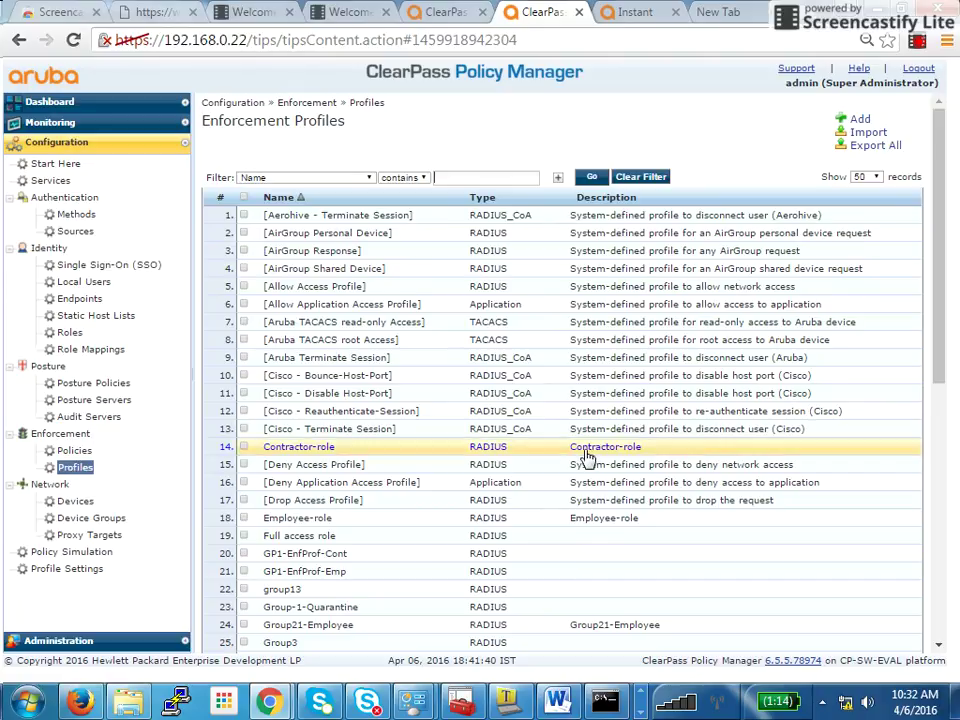
pyautogui.write('AB')
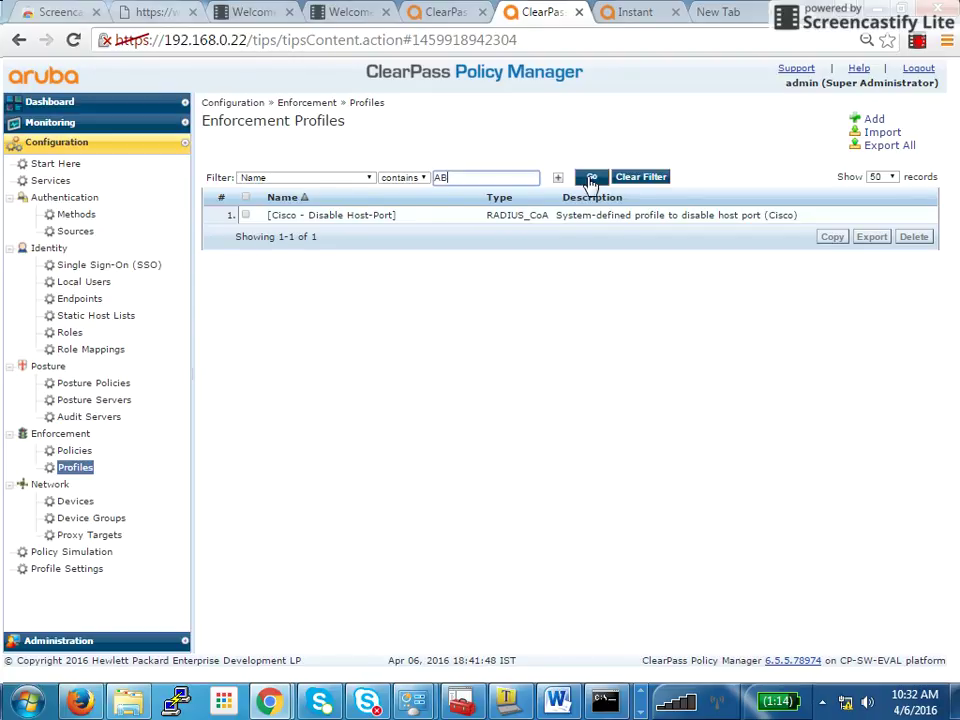
pyautogui.click(876, 120)
pyautogui.click(458, 182)
pyautogui.write('AB QUar')
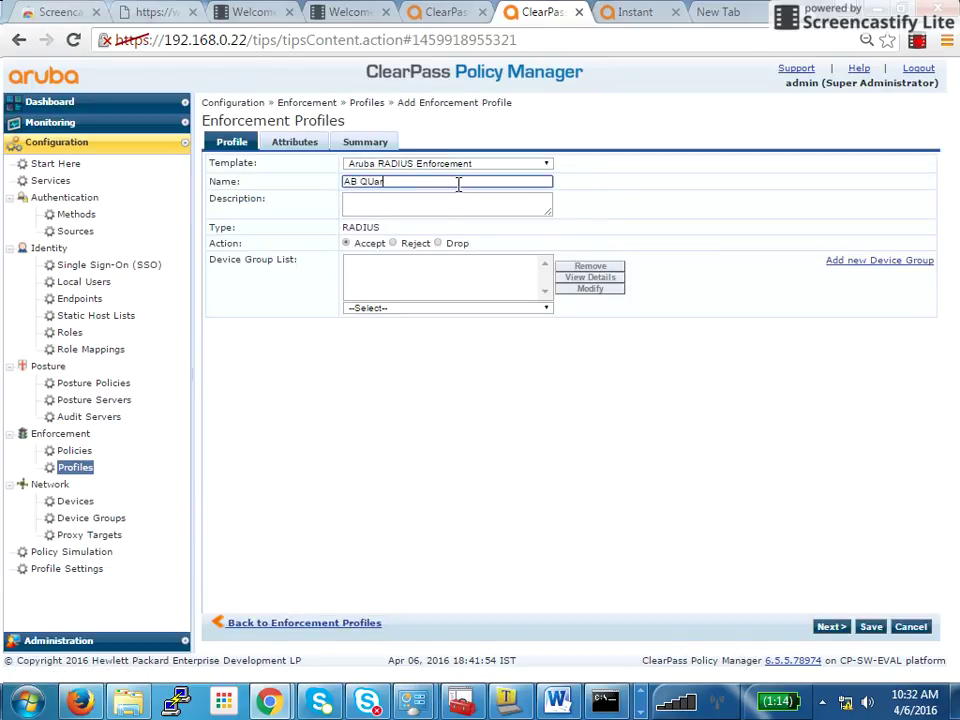
pyautogui.press('BackSpace')
pyautogui.press('BackSpace')
pyautogui.write('uarantine')
# Set the profile's Aruba-User-Role attribute value to AB-Quarantine
pyautogui.click(309, 148)
pyautogui.click(238, 146)
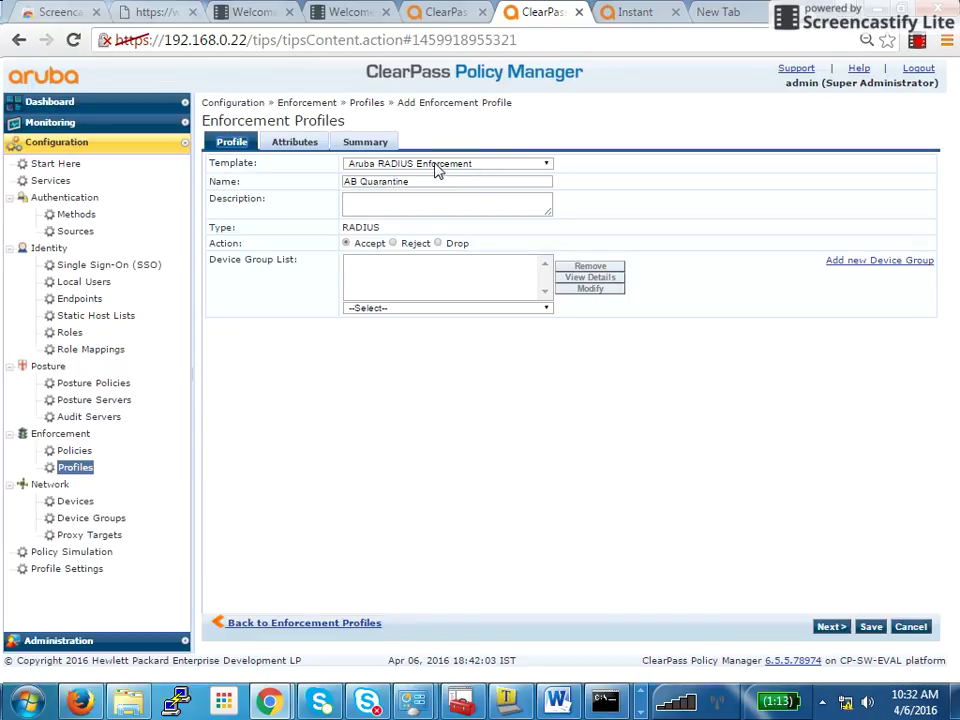
pyautogui.click(287, 145)
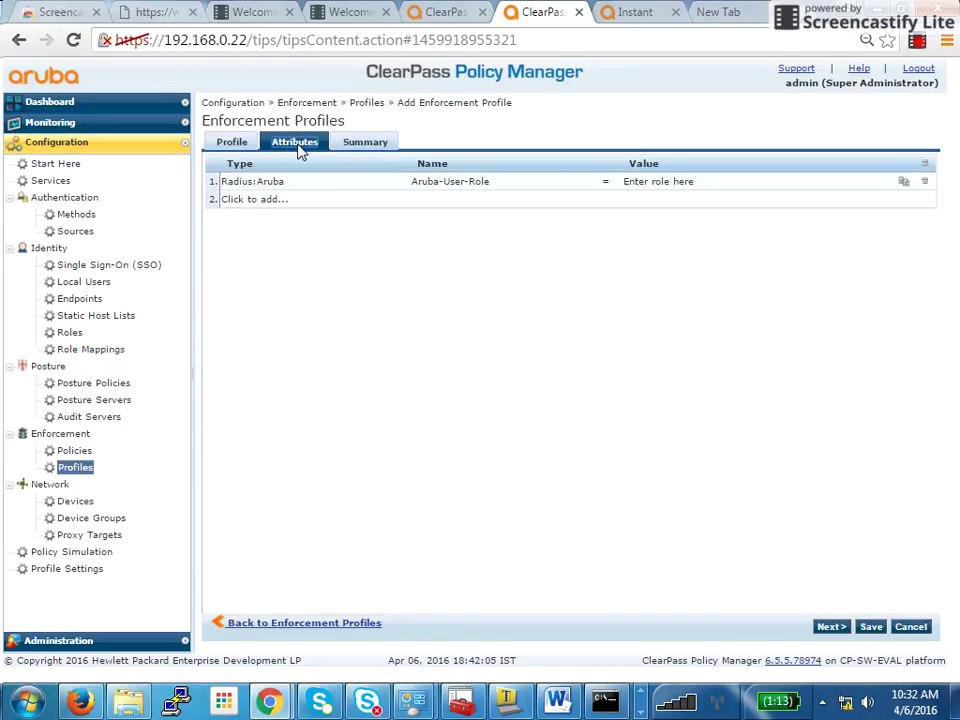
pyautogui.click(657, 182)
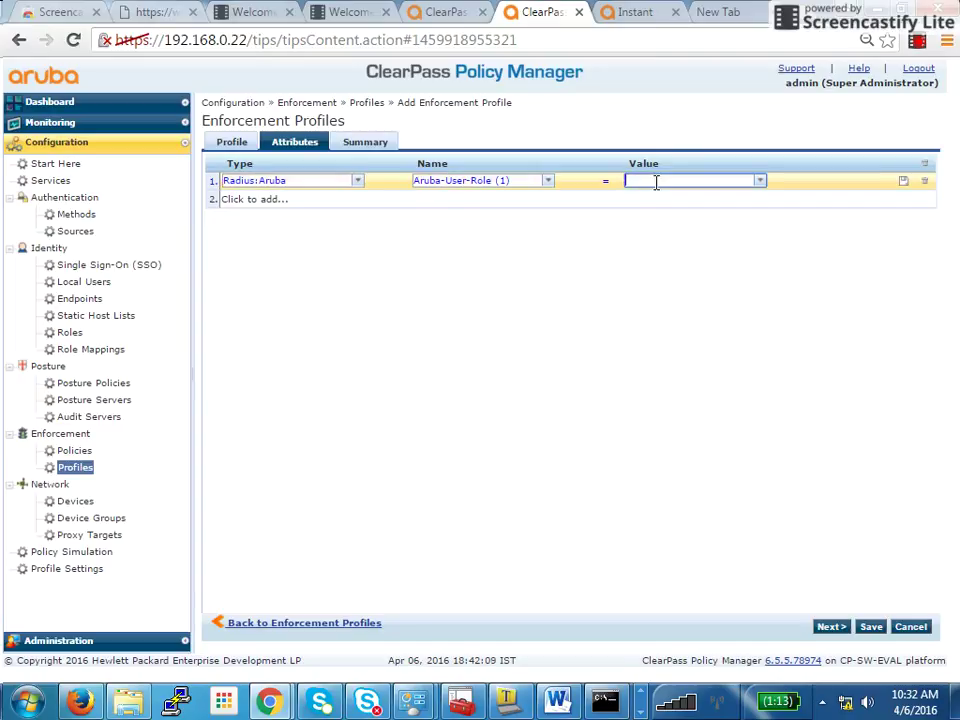
pyautogui.write('AB-Quarantine')
# Review the AB-Quarantine role's access rules under Instant Security > Roles, then return to ClearPass
pyautogui.click(632, 12)
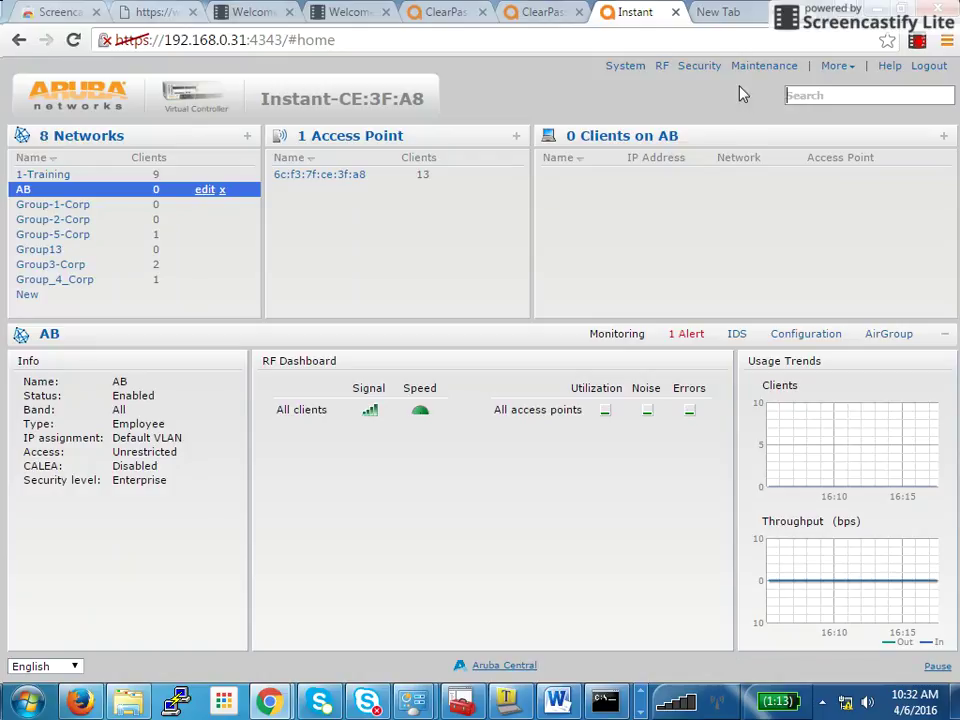
pyautogui.click(710, 72)
pyautogui.click(699, 65)
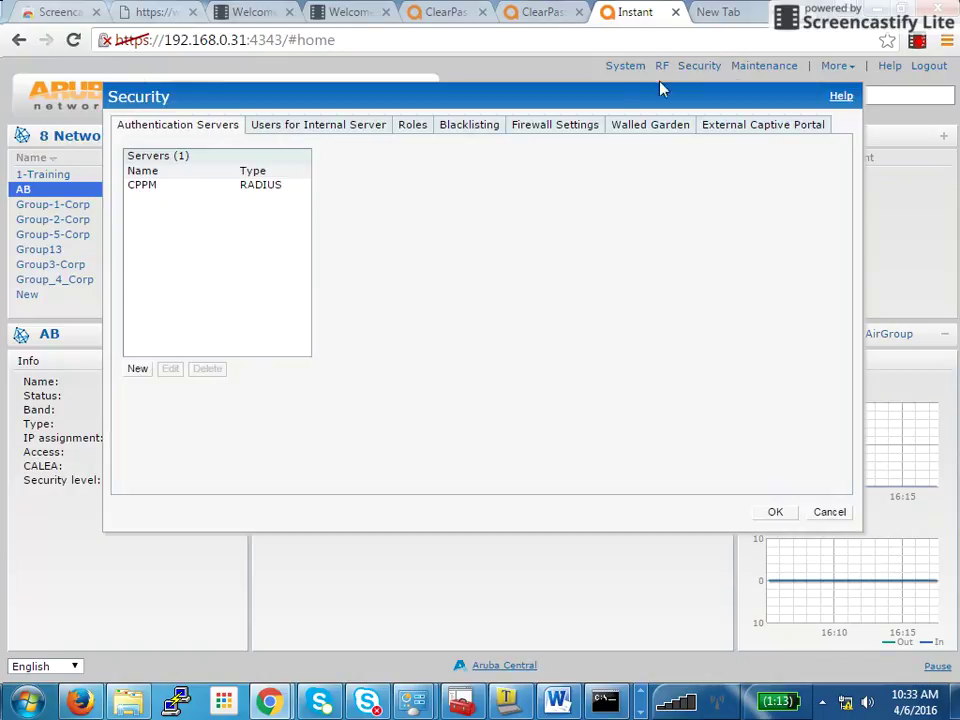
pyautogui.click(408, 127)
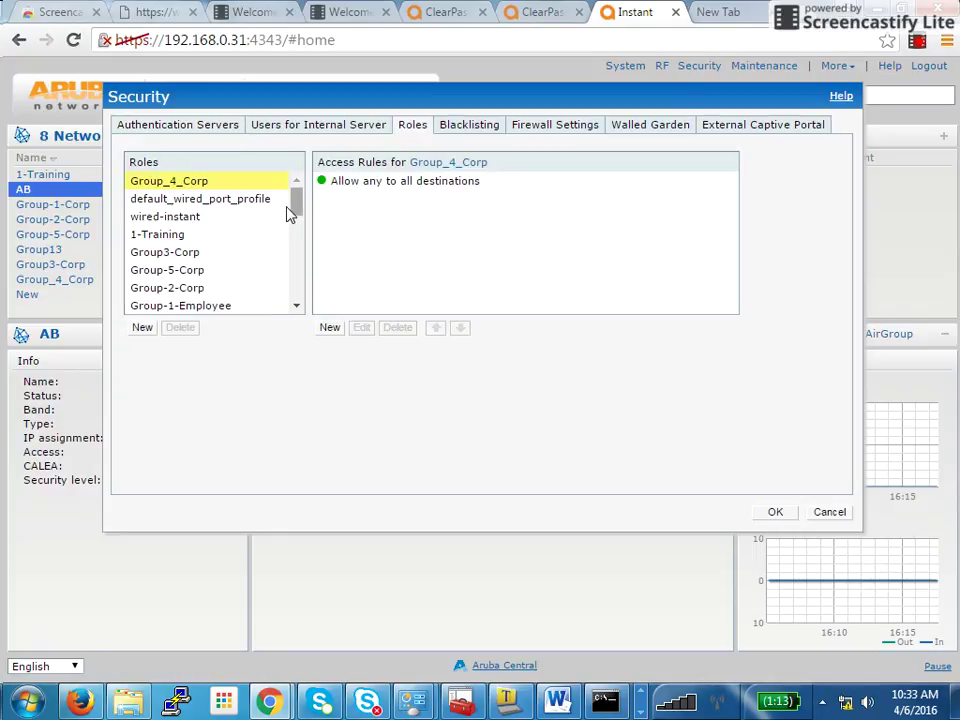
pyautogui.moveTo(294, 210); pyautogui.dragTo(297, 280)
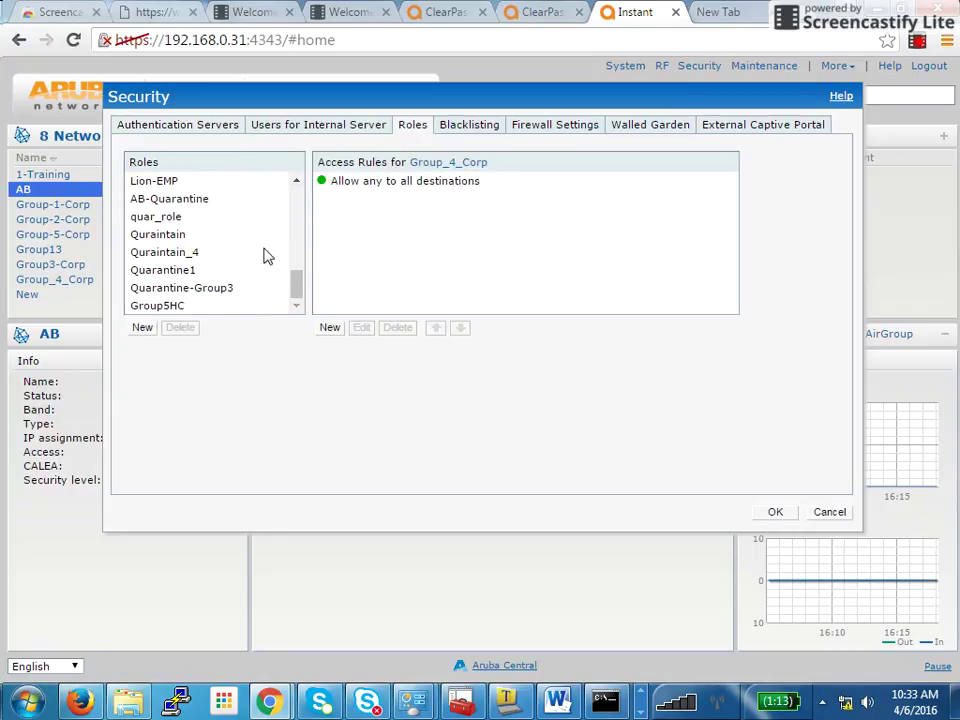
pyautogui.click(157, 200)
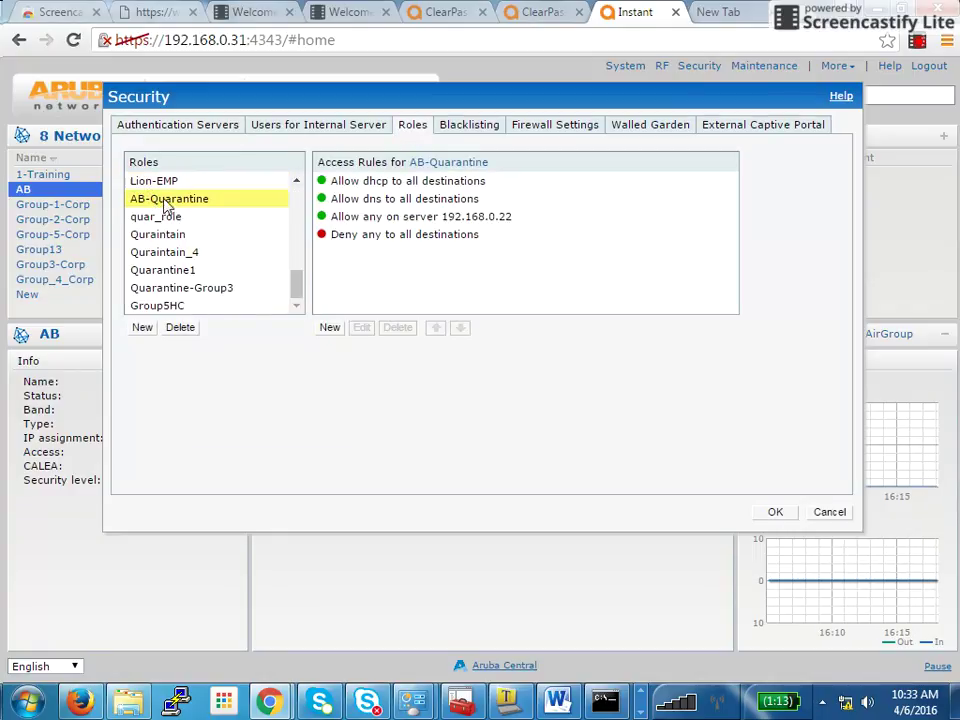
pyautogui.click(537, 14)
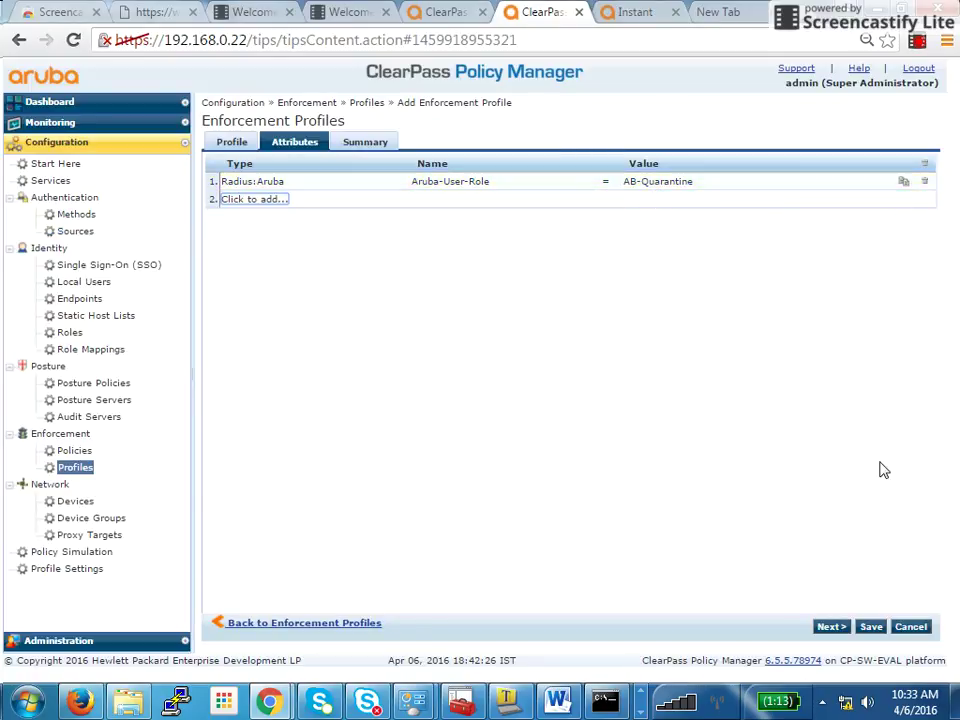
# Save AB Quarantine and start a new enforcement profile named 'AB Full Access'
pyautogui.click(870, 626)
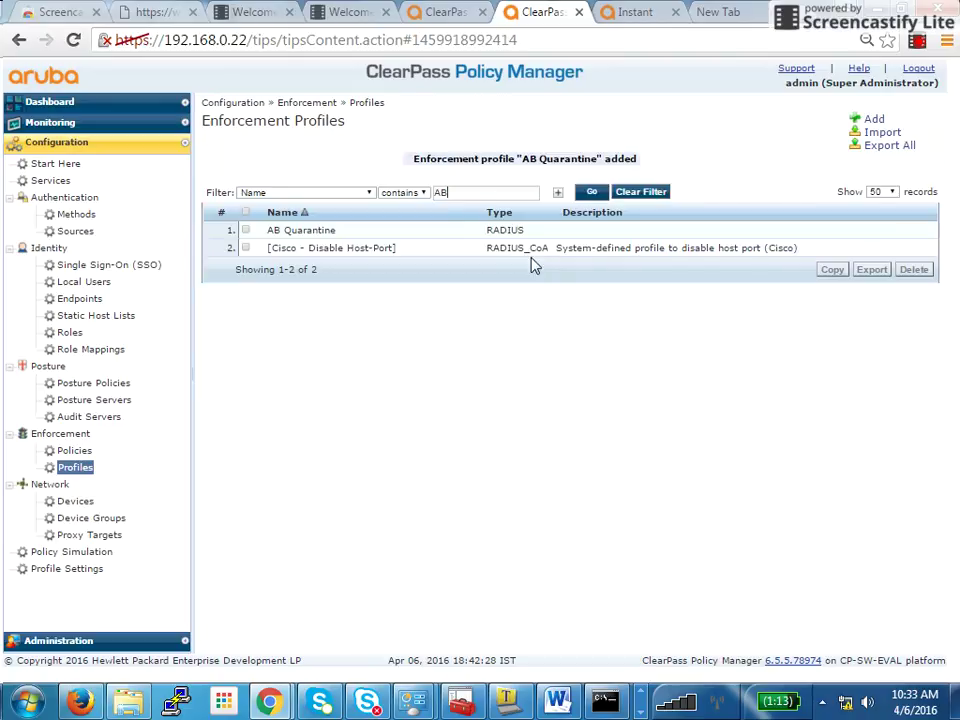
pyautogui.click(870, 120)
pyautogui.click(443, 184)
pyautogui.write('AB Full Access')
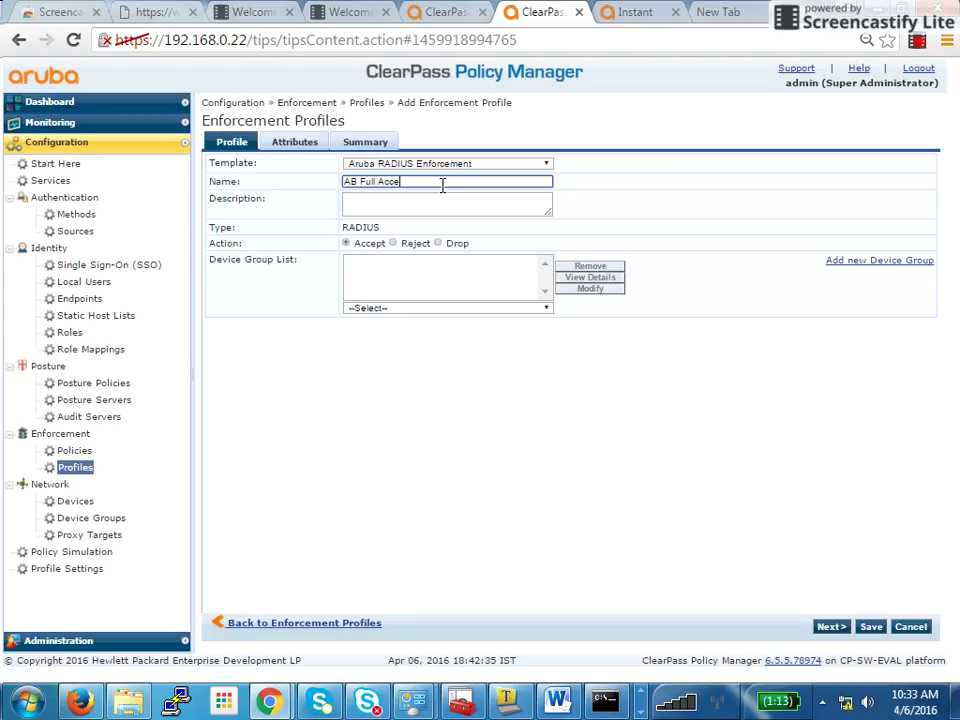
pyautogui.click(835, 628)
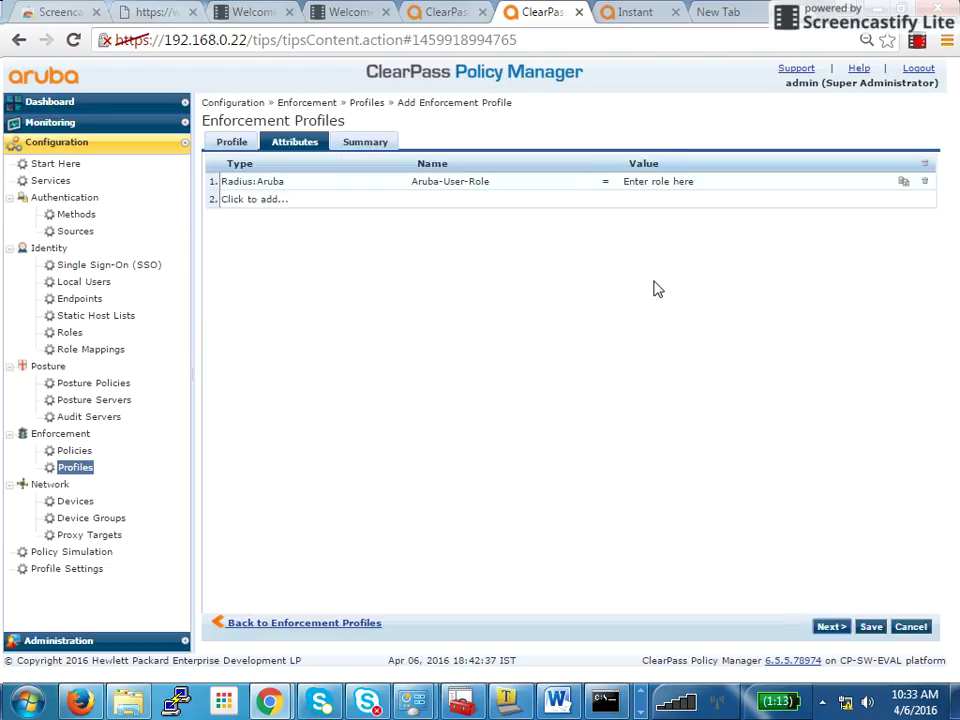
# Begin the role value and confirm the exact AB-Fullaccess role name in Instant's Roles list
pyautogui.click(668, 181)
pyautogui.write('AB Full')
pyautogui.click(615, 13)
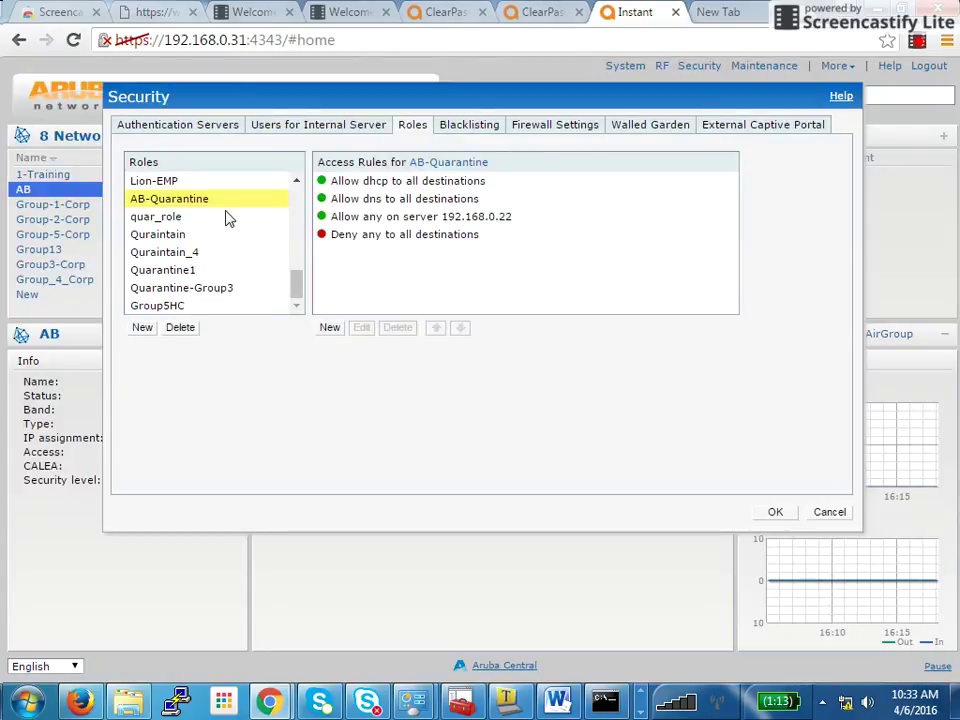
pyautogui.moveTo(294, 281); pyautogui.dragTo(296, 219)
pyautogui.click(221, 267)
pyautogui.click(545, 12)
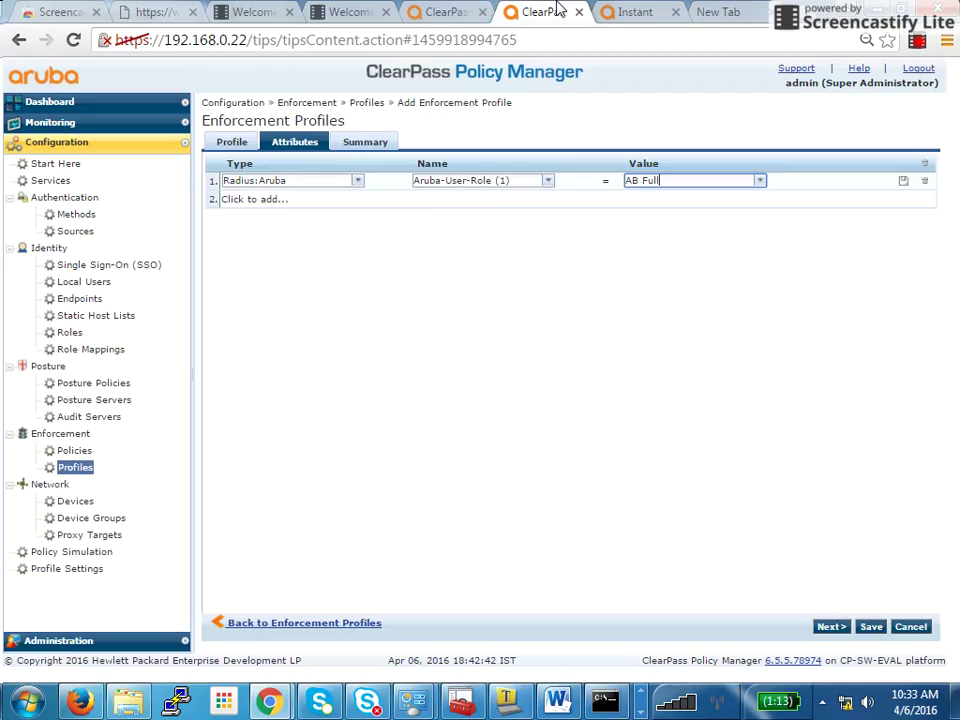
# Set Aruba-User-Role to AB-Fullaccess and save the AB Full Access profile
pyautogui.click(664, 180)
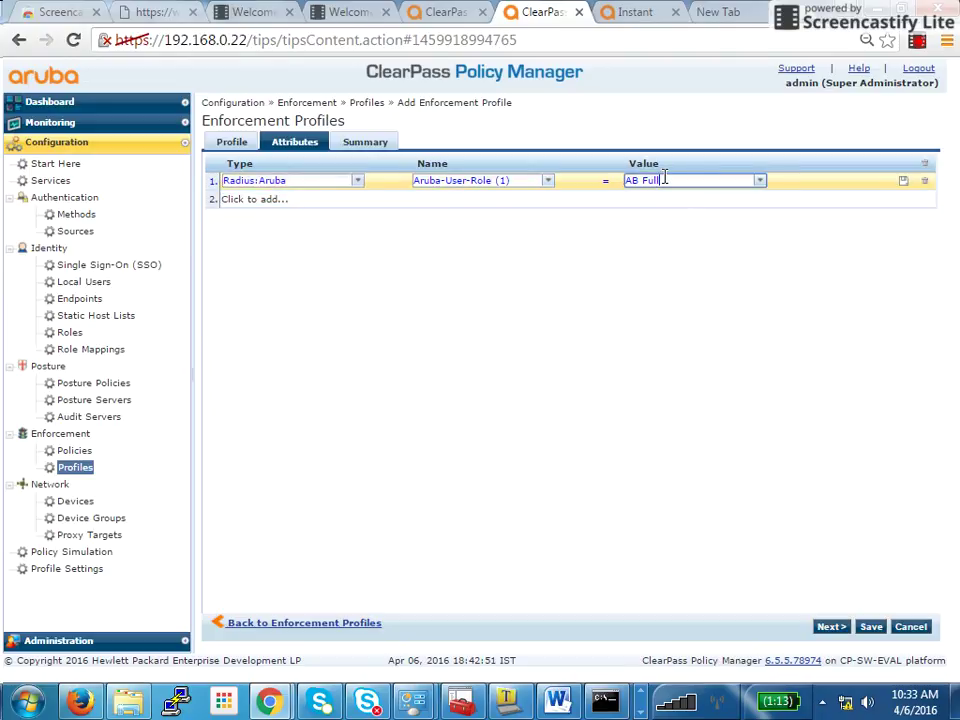
pyautogui.press('BackSpace')
pyautogui.press('BackSpace')
pyautogui.press('BackSpace')
pyautogui.press('BackSpace')
pyautogui.write('-Ful')
pyautogui.press('BackSpace')
pyautogui.press('BackSpace')
pyautogui.press('BackSpace')
pyautogui.write('ullAc')
pyautogui.press('BackSpace')
pyautogui.press('BackSpace')
pyautogui.write('access')
pyautogui.hotkey('ctrl', 'Tab')
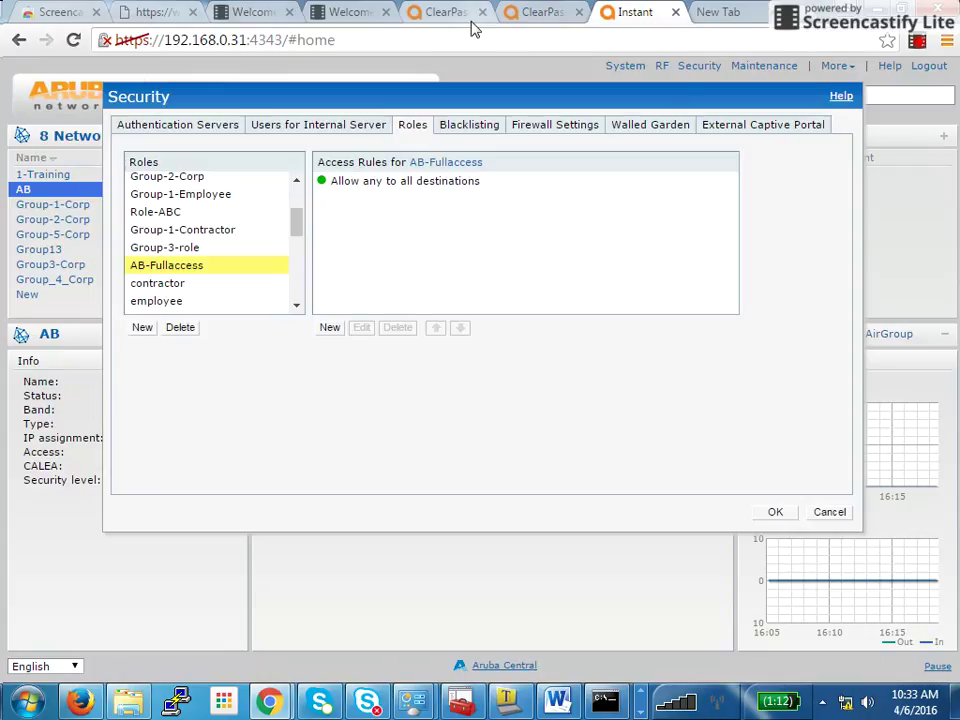
pyautogui.click(553, 21)
pyautogui.press('Return')
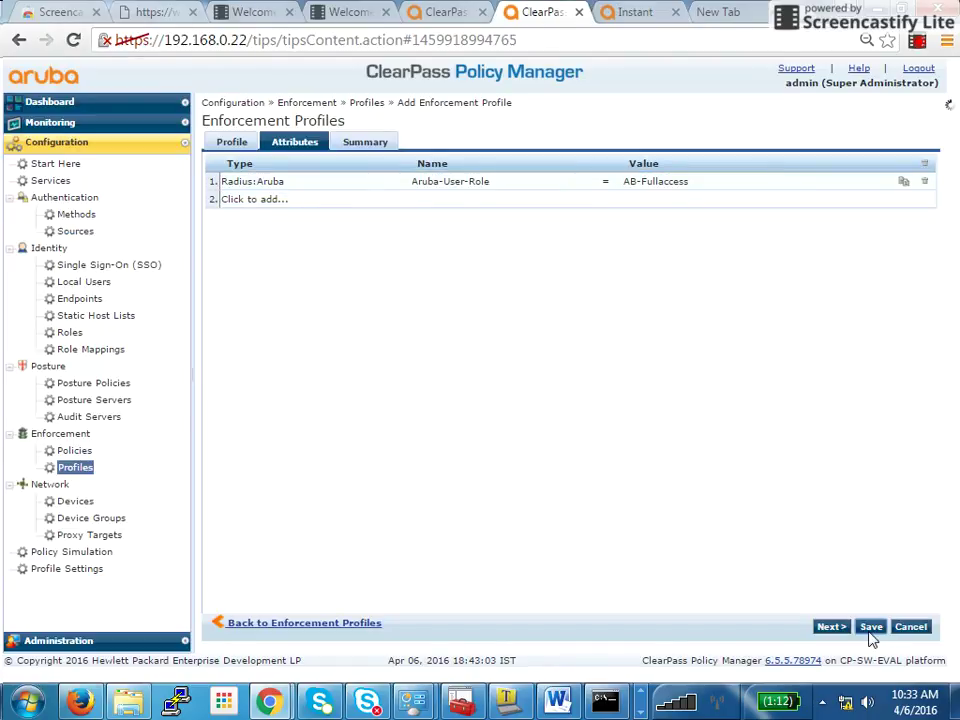
pyautogui.click(869, 628)
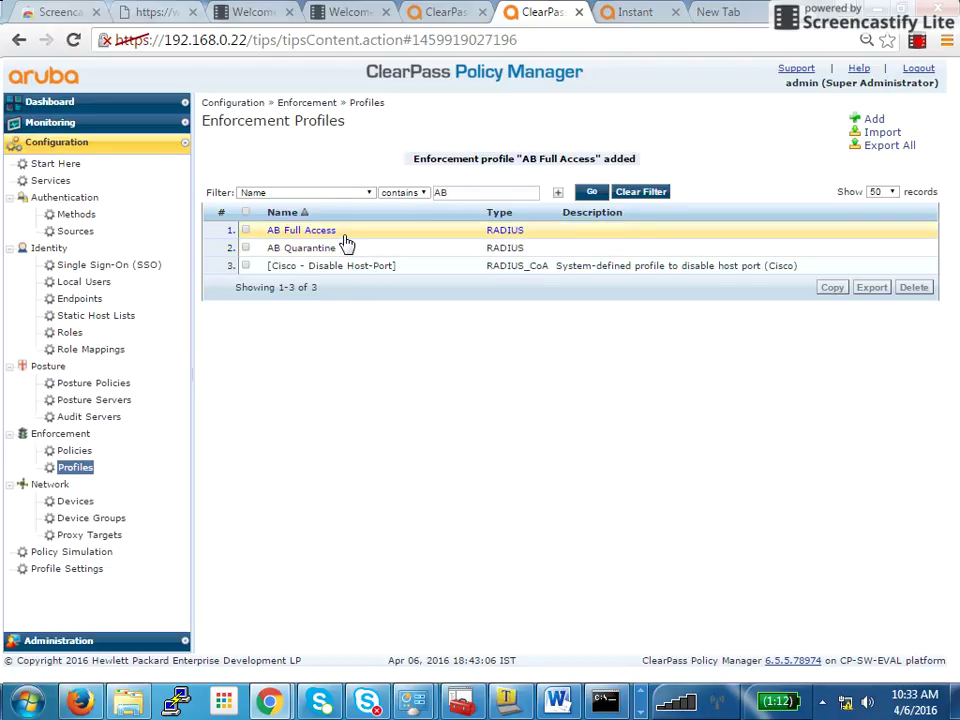
# Add a new enforcement policy named 'AB Corporate Policy'
pyautogui.click(75, 451)
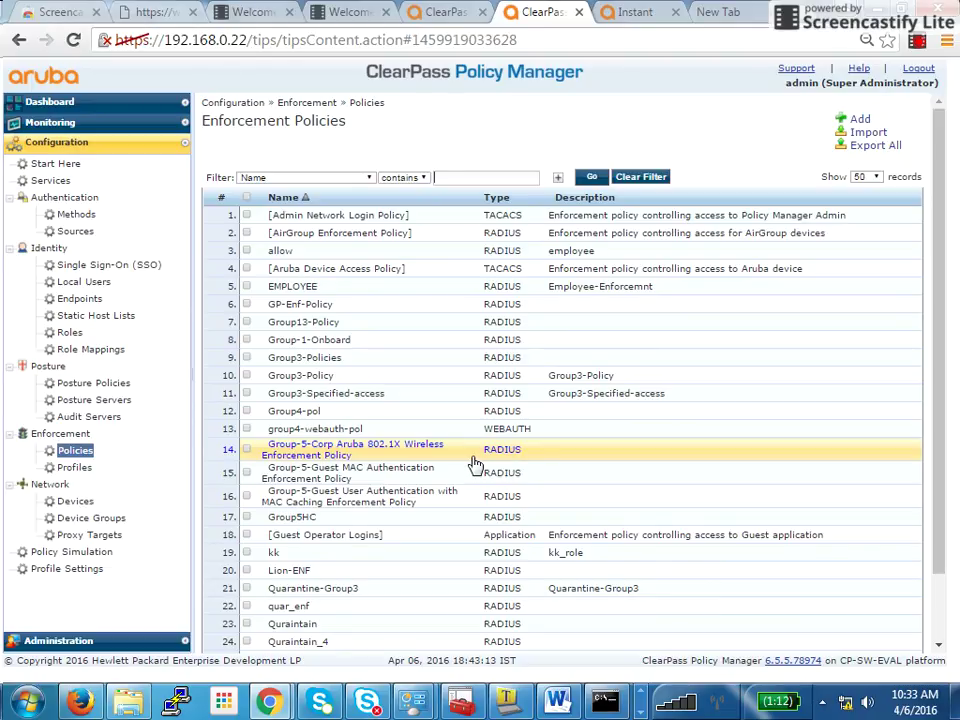
pyautogui.click(857, 120)
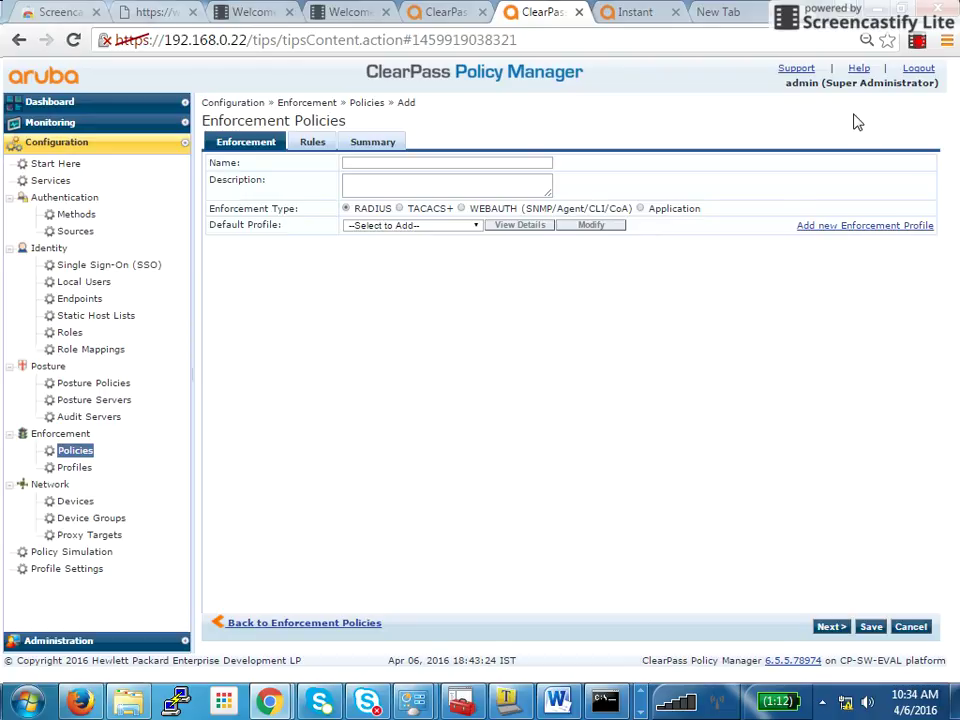
pyautogui.click(401, 163)
pyautogui.write('AB Corporate Health che')
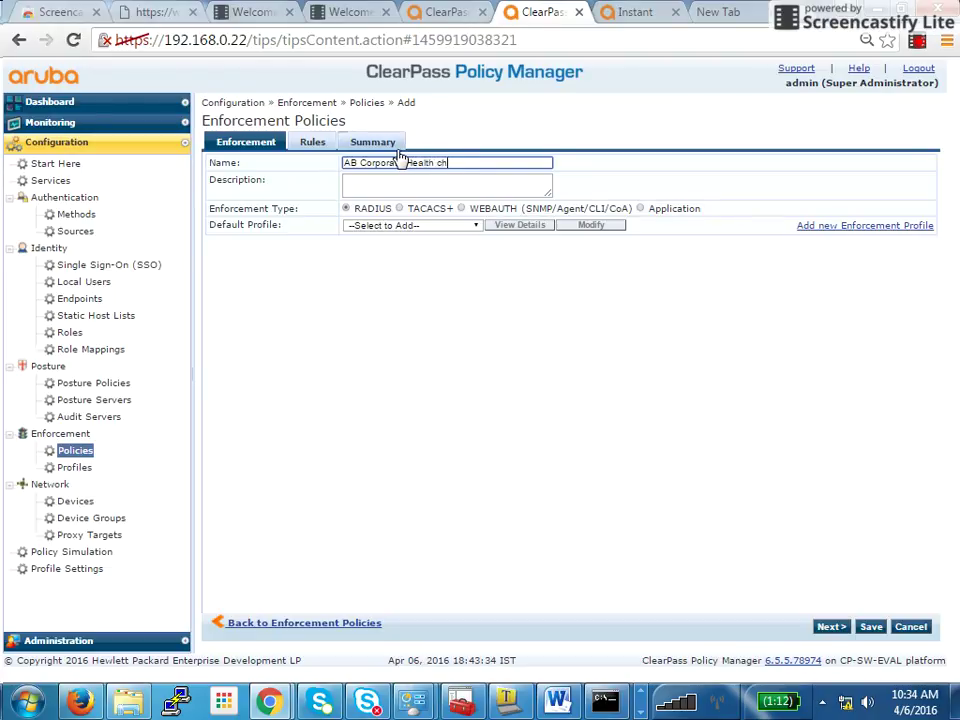
pyautogui.press('BackSpace')
pyautogui.press('BackSpace')
pyautogui.press('BackSpace')
pyautogui.press('BackSpace')
pyautogui.press('BackSpace')
pyautogui.press('BackSpace')
pyautogui.press('BackSpace')
pyautogui.press('BackSpace')
pyautogui.press('BackSpace')
pyautogui.press('BackSpace')
pyautogui.write('Policy')
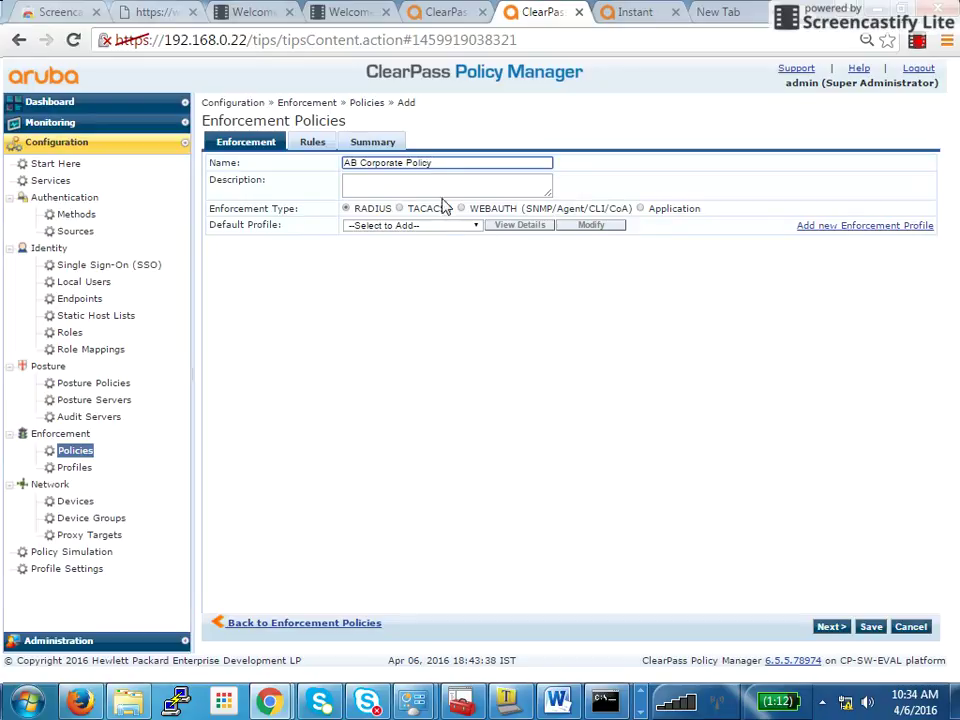
# Set the policy's default profile to [Deny Access Profile]
pyautogui.click(443, 226)
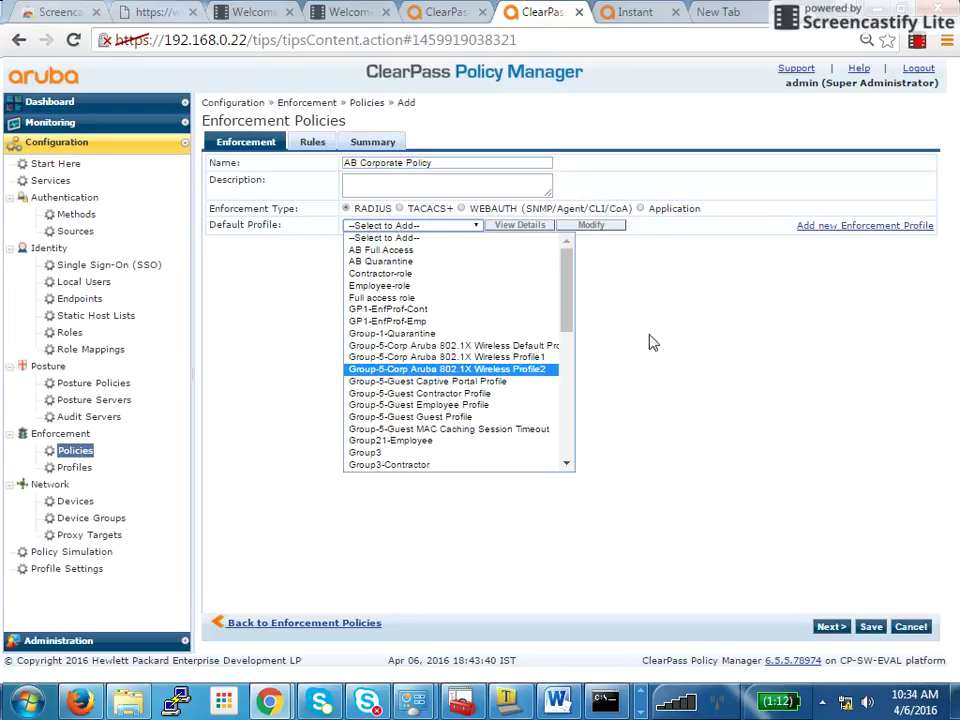
pyautogui.moveTo(566, 309); pyautogui.dragTo(566, 399)
pyautogui.click(425, 380)
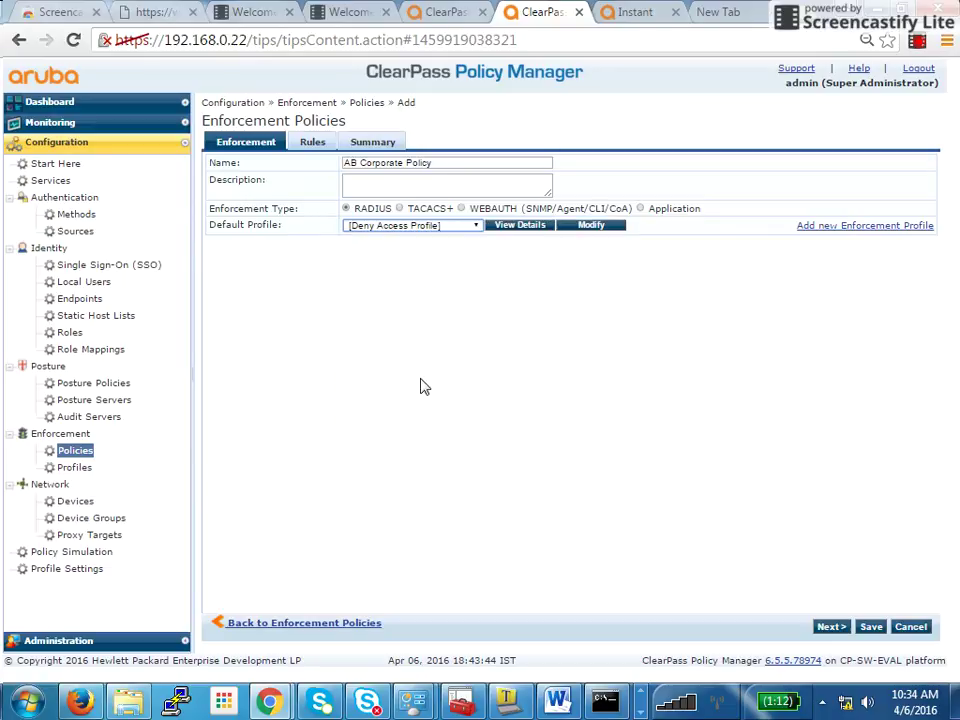
pyautogui.click(314, 141)
# Start a new rule and add a condition of type Tips
pyautogui.click(297, 216)
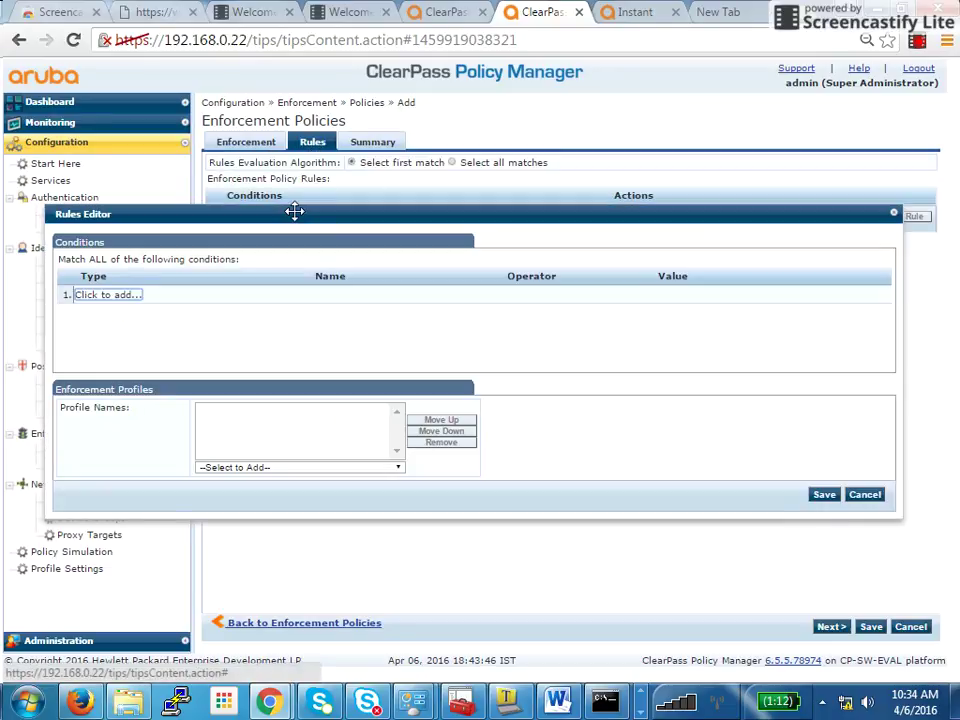
pyautogui.click(112, 297)
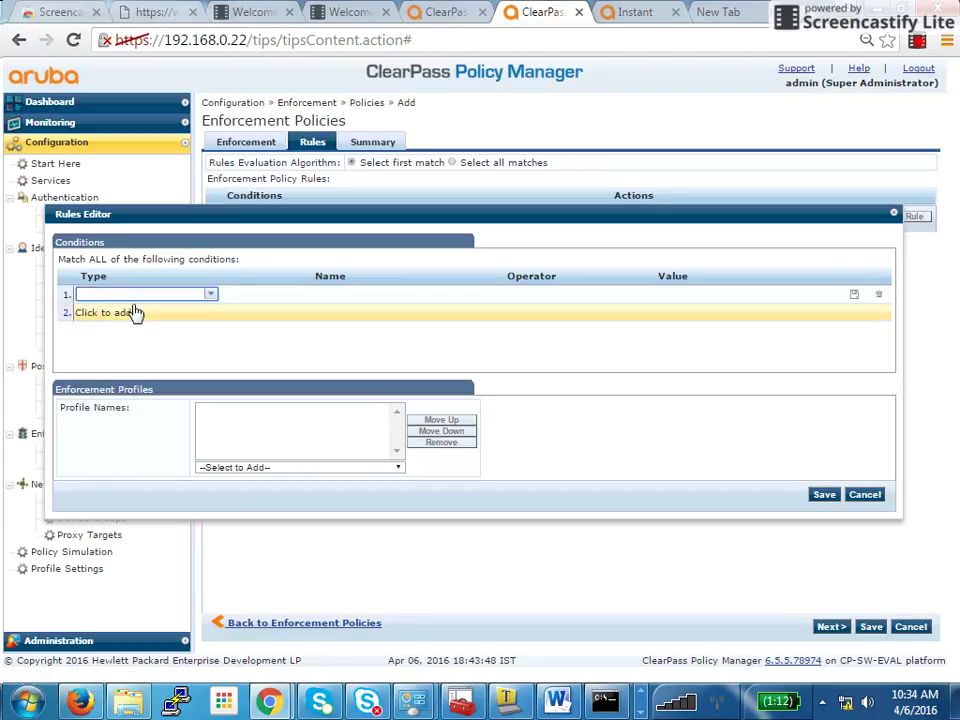
pyautogui.click(208, 296)
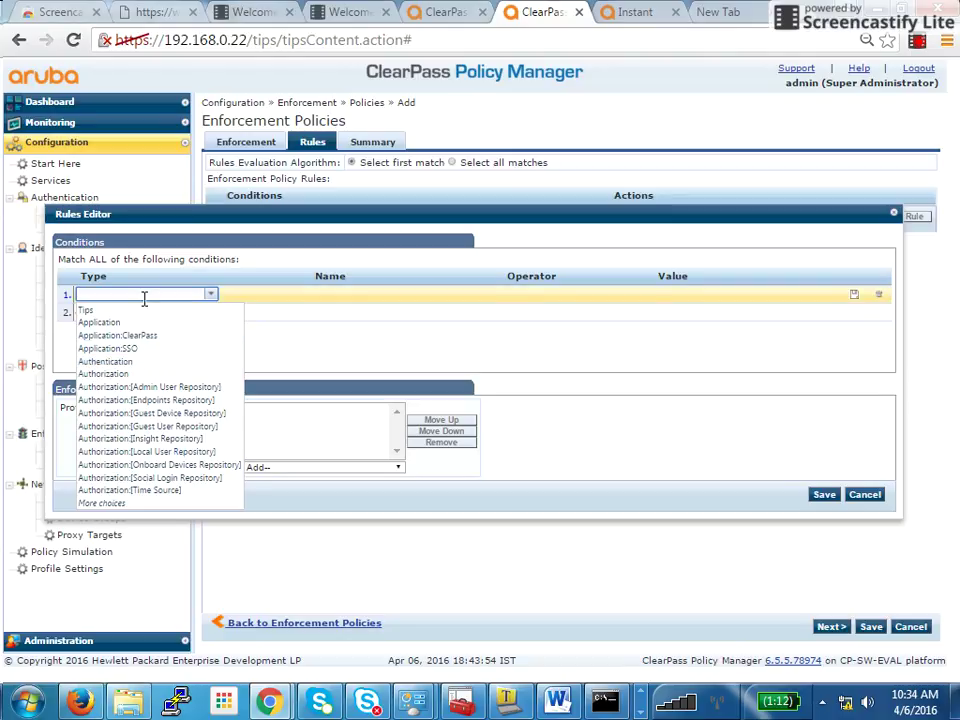
pyautogui.click(122, 311)
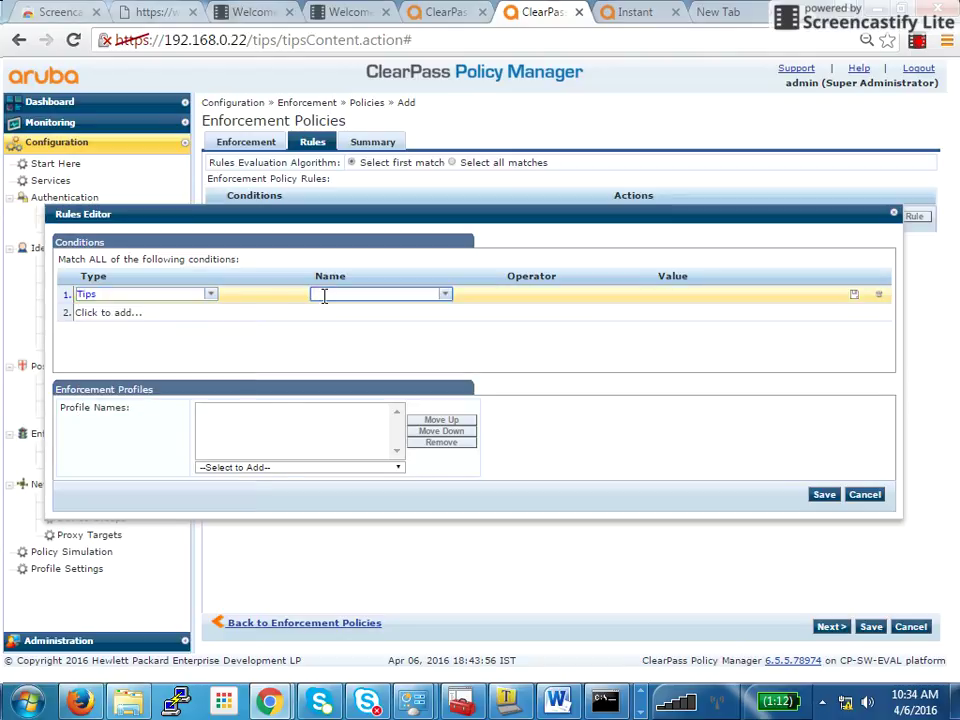
# Complete the condition as Role EQUALS [User Authenticated]
pyautogui.click(323, 294)
pyautogui.write('us')
pyautogui.press('BackSpace')
pyautogui.press('BackSpace')
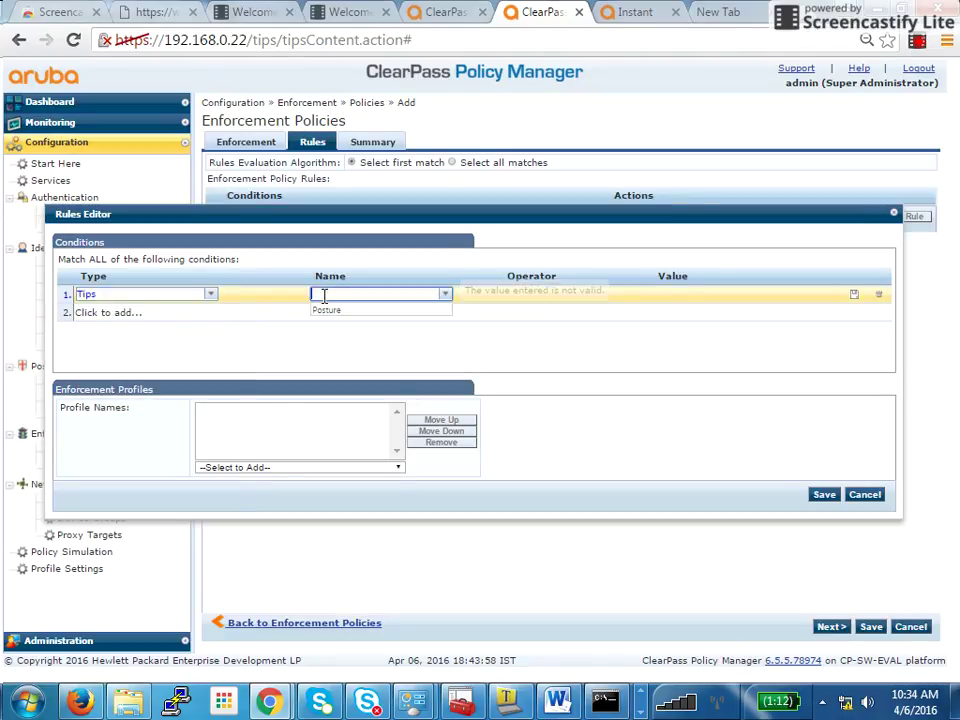
pyautogui.write('Rol')
pyautogui.press('Tab')
pyautogui.write('EQ')
pyautogui.press('Tab')
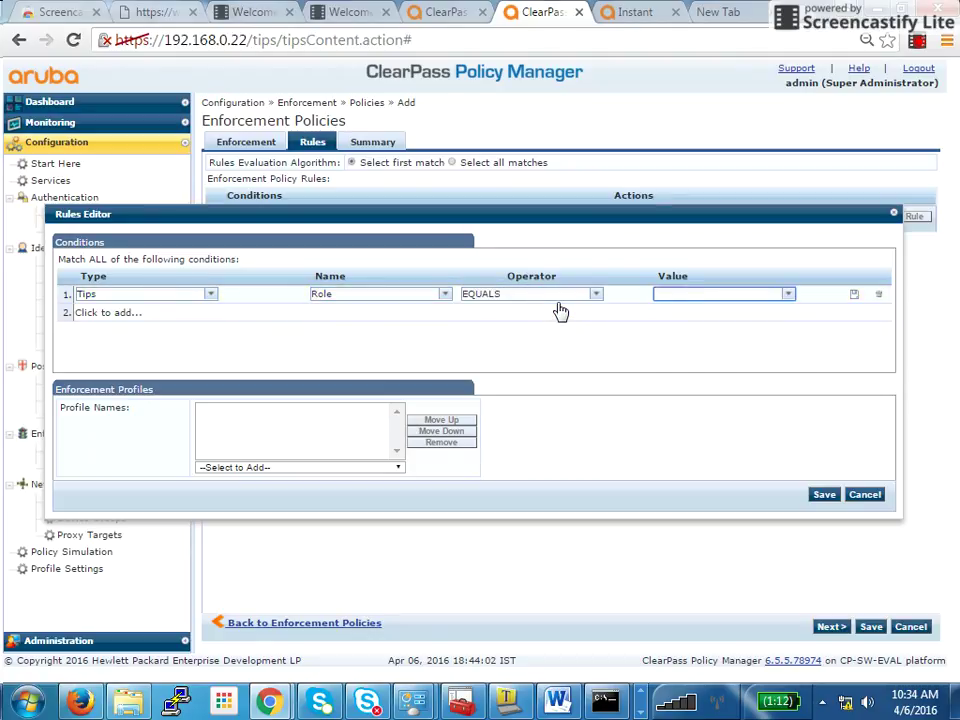
pyautogui.write('use')
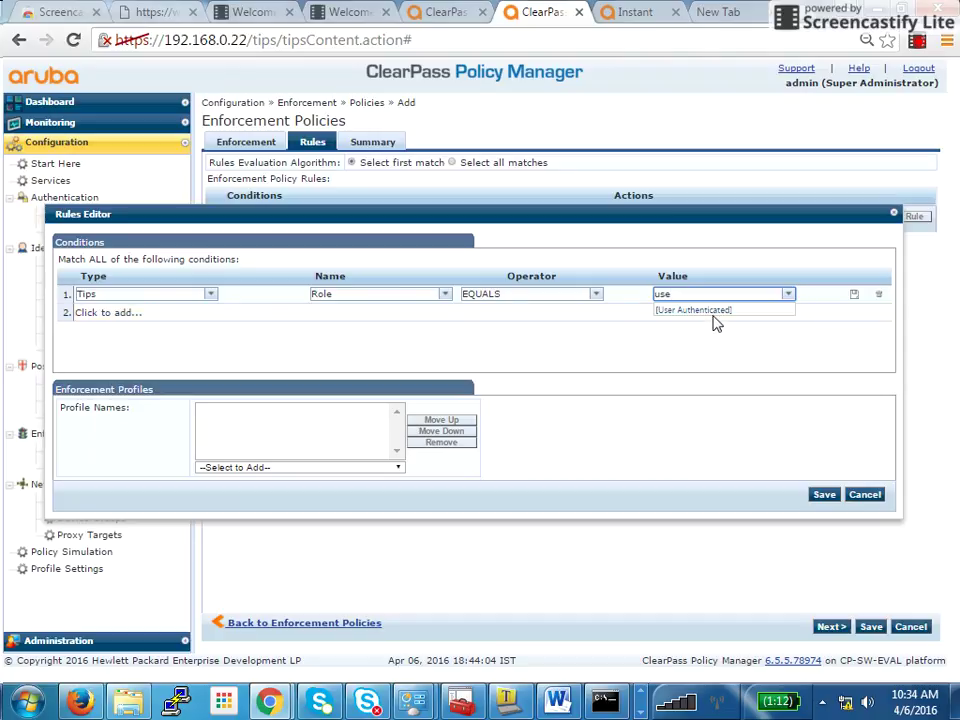
pyautogui.click(712, 312)
pyautogui.click(852, 298)
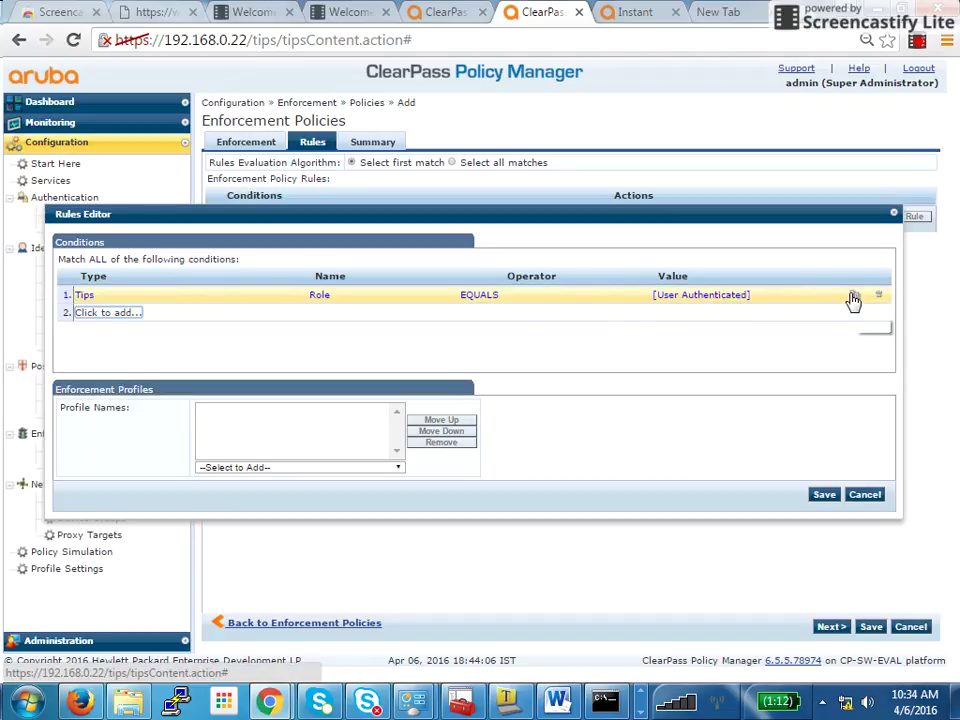